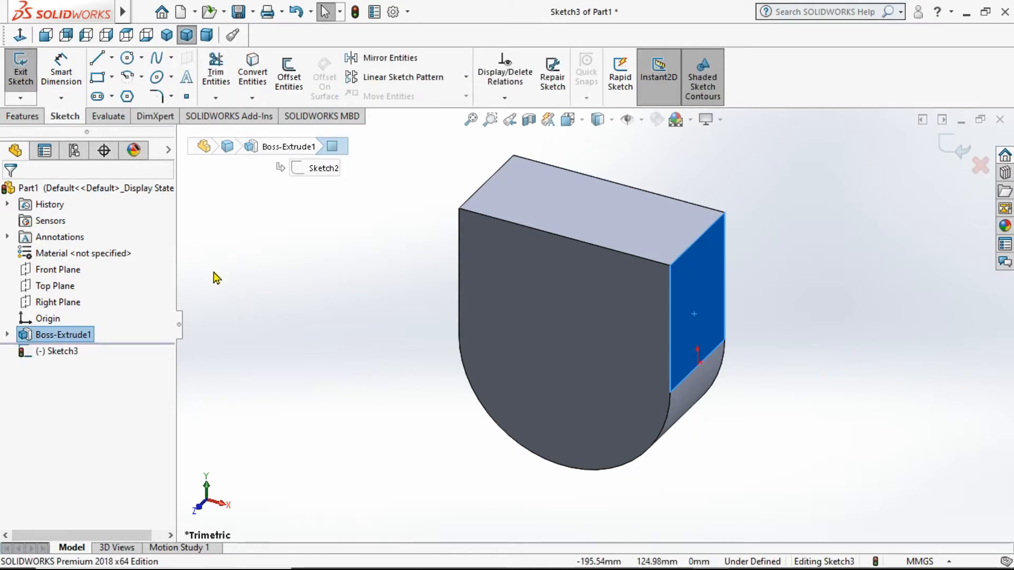
Sketch two concentric circles, about 8.4 mm and 19 mm in diameter, on the block's flat side face, centred above the origin
click(20, 36)
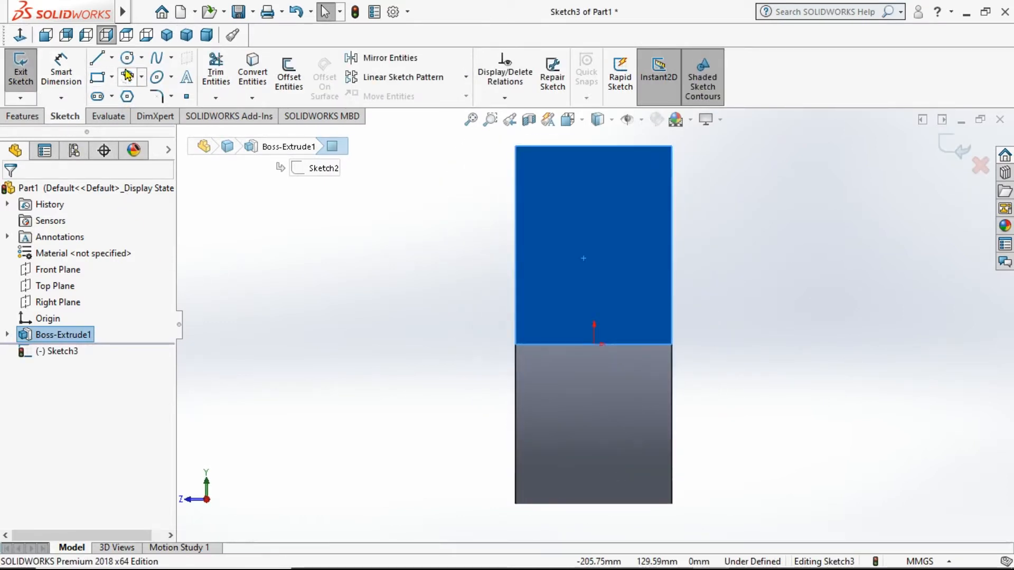
drag(595, 195, 594, 225)
click(594, 195)
click(573, 261)
click(9, 194)
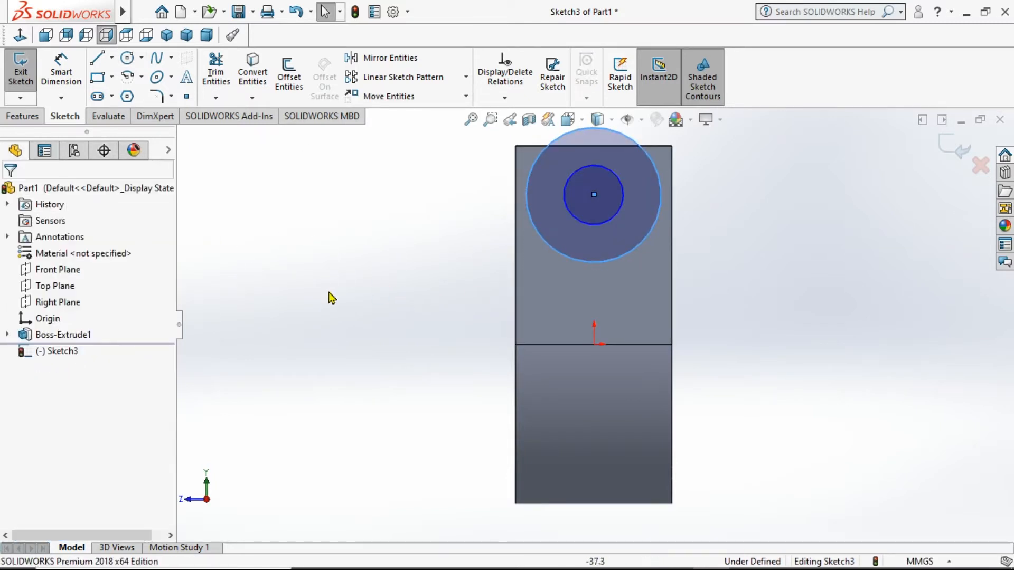
Dimension the outer circle to 22 mm diameter and the inner circle to 11 mm diameter
click(62, 71)
click(660, 211)
click(736, 255)
text(22)
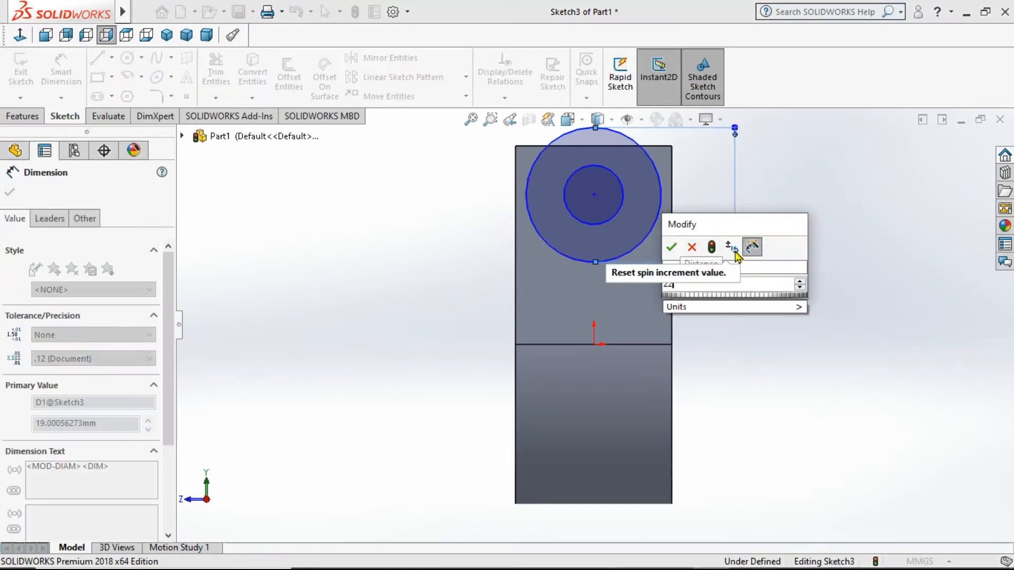
key(Return)
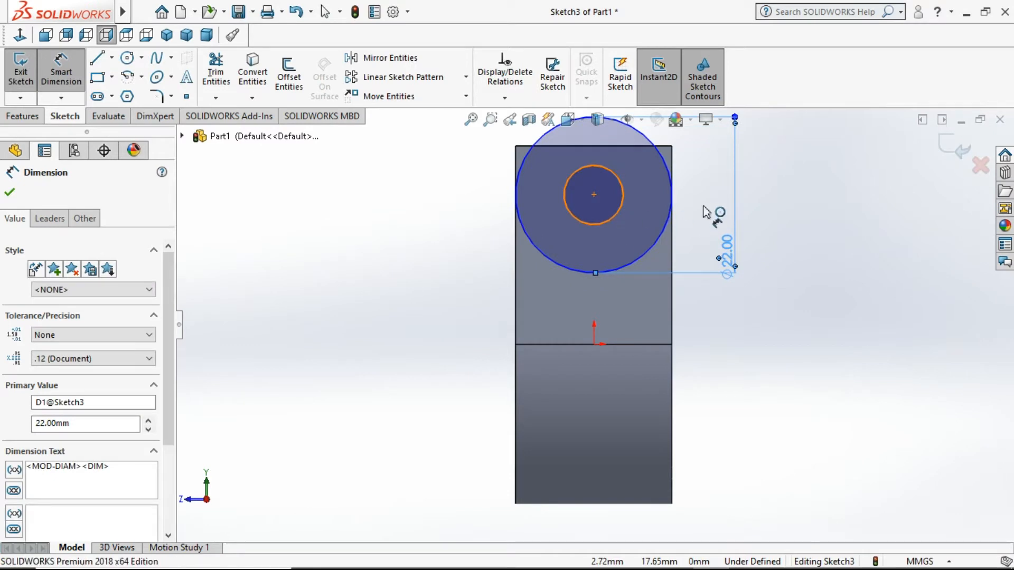
click(622, 203)
click(710, 203)
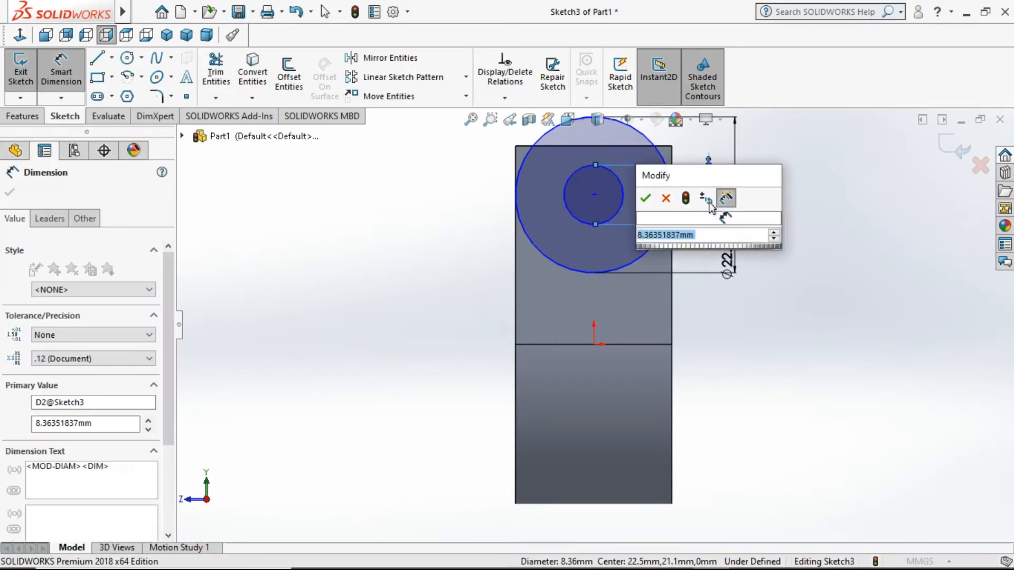
text(11)
key(Return)
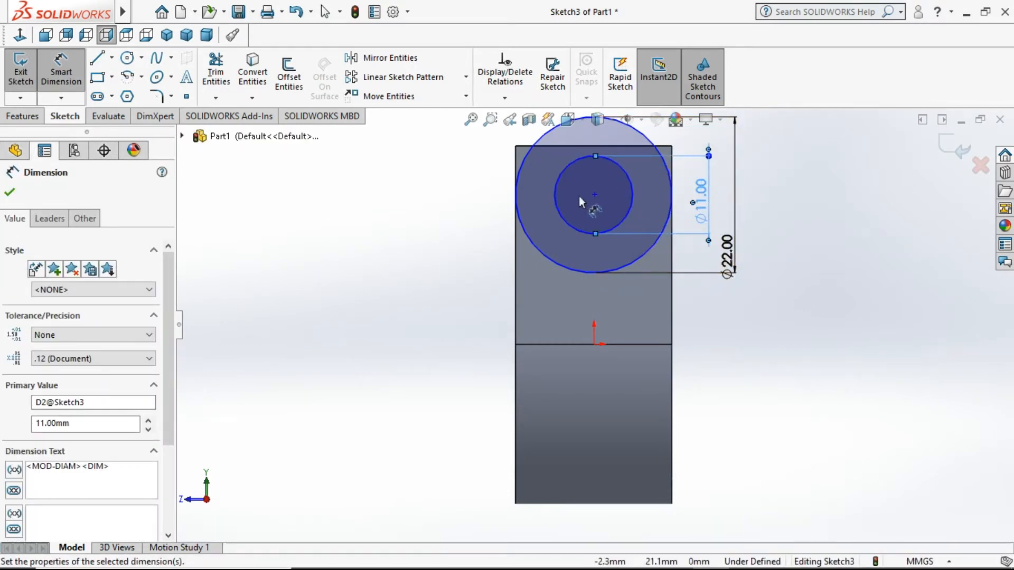
Dimension the vertical distance between the circles' centre and the origin to 17 mm
click(595, 195)
click(594, 344)
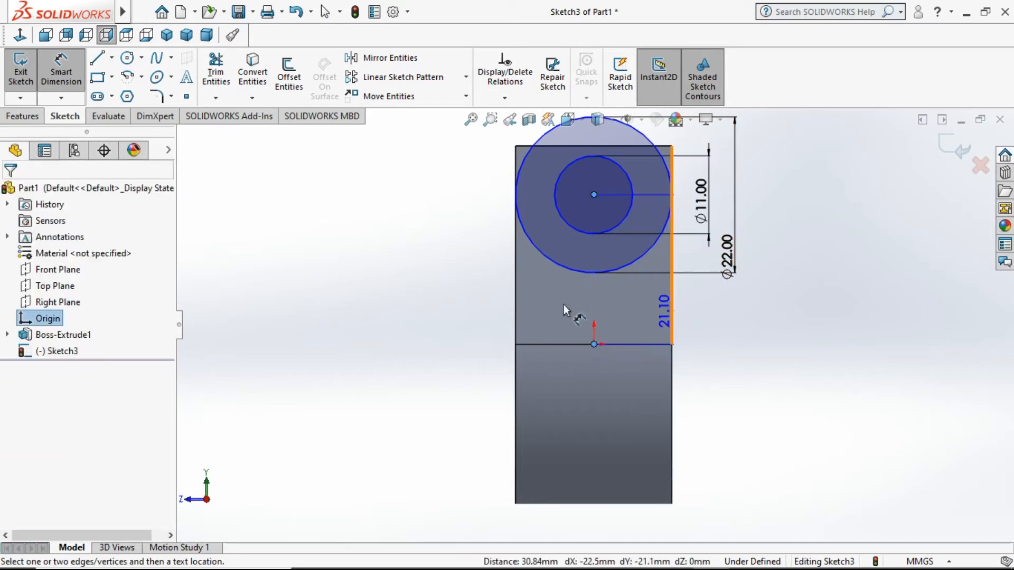
click(439, 326)
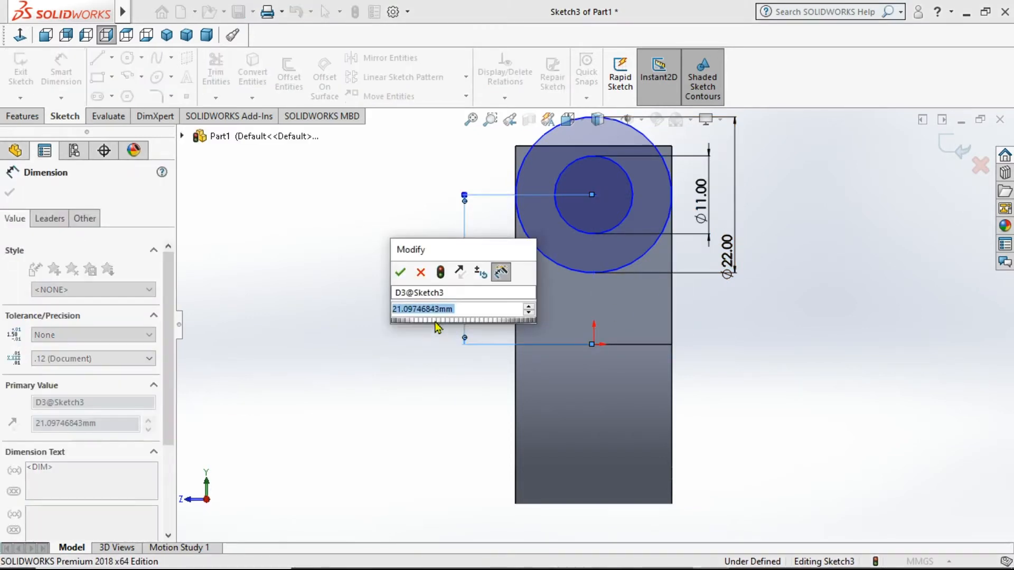
text(17)
key(Return)
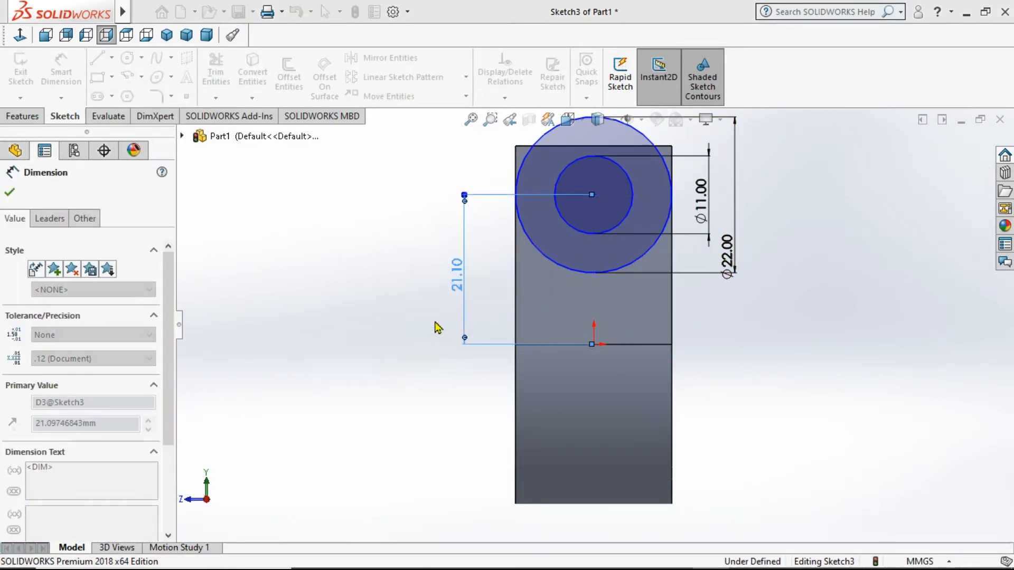
click(11, 193)
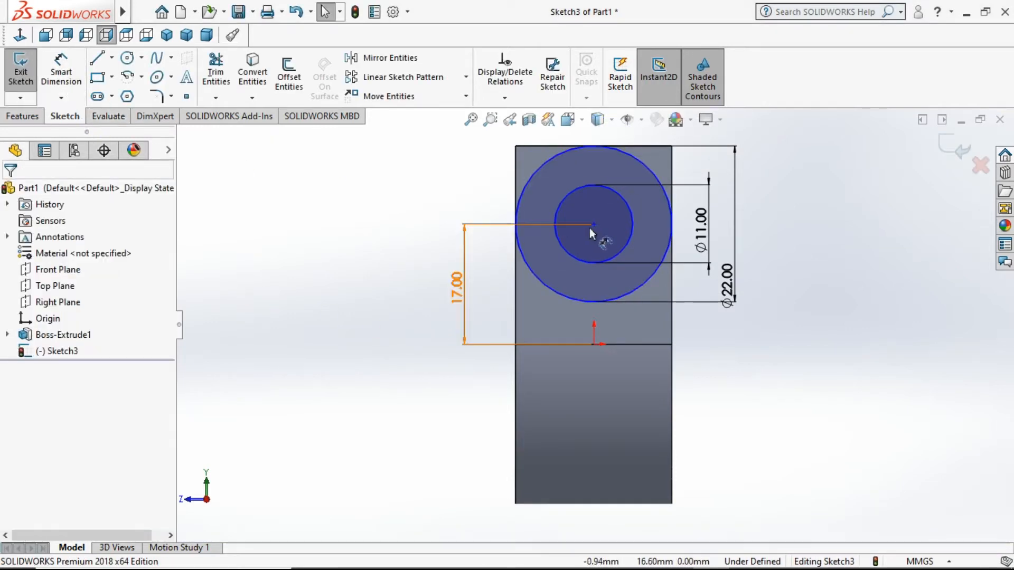
Add a Vertical relation between the circles' centre and the origin
ctrl+click(594, 343)
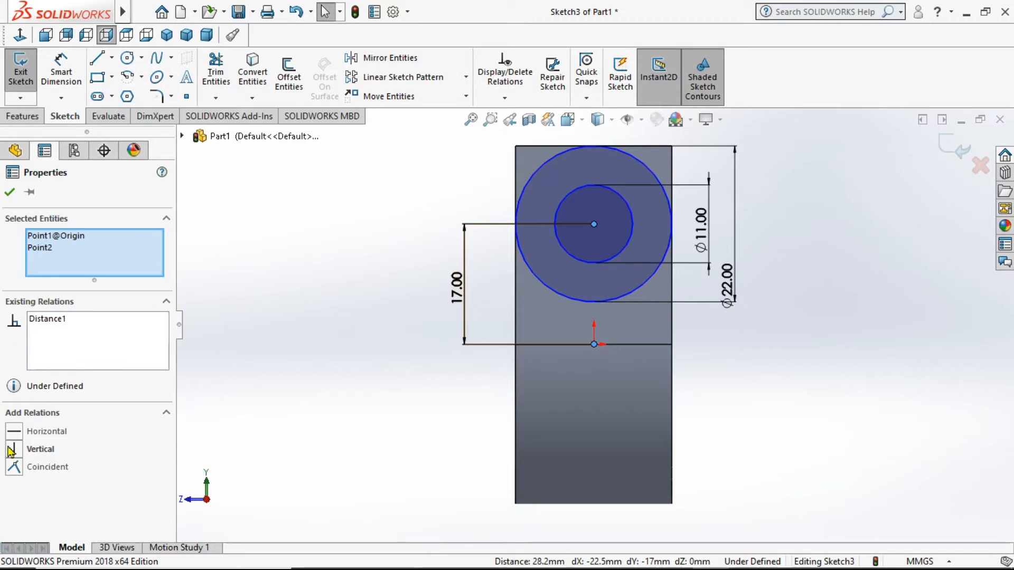
click(40, 449)
click(9, 194)
Draw three connected lines around the outer circle's upper half, from its left quadrant up over the block's top edge and down to its right quadrant
click(216, 64)
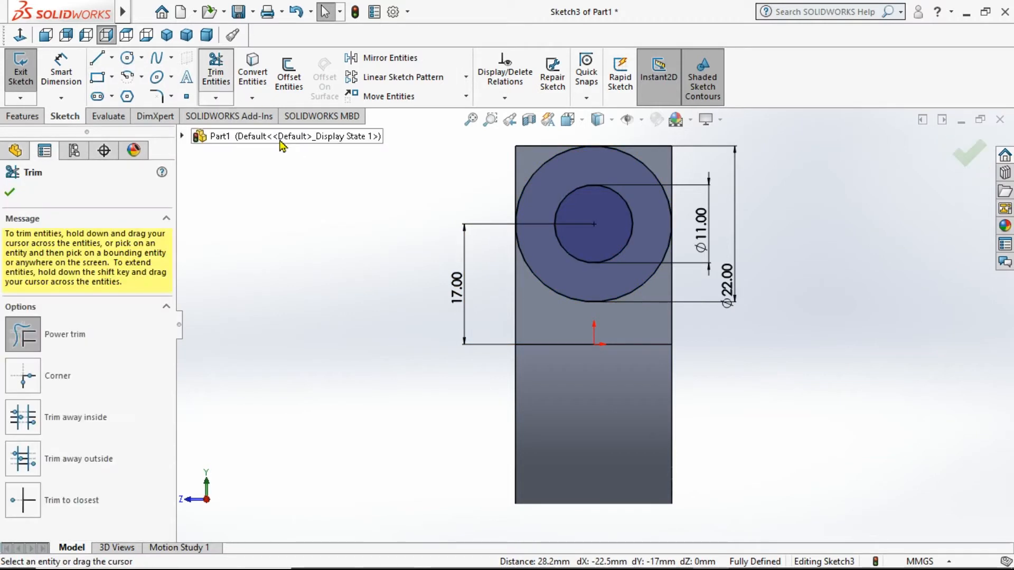
click(97, 57)
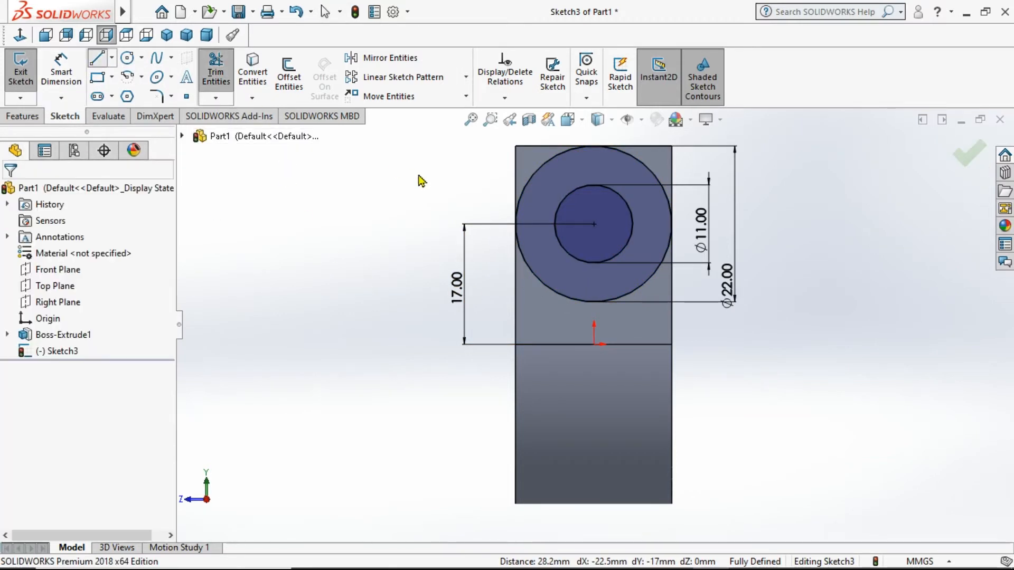
click(516, 225)
click(516, 137)
click(672, 138)
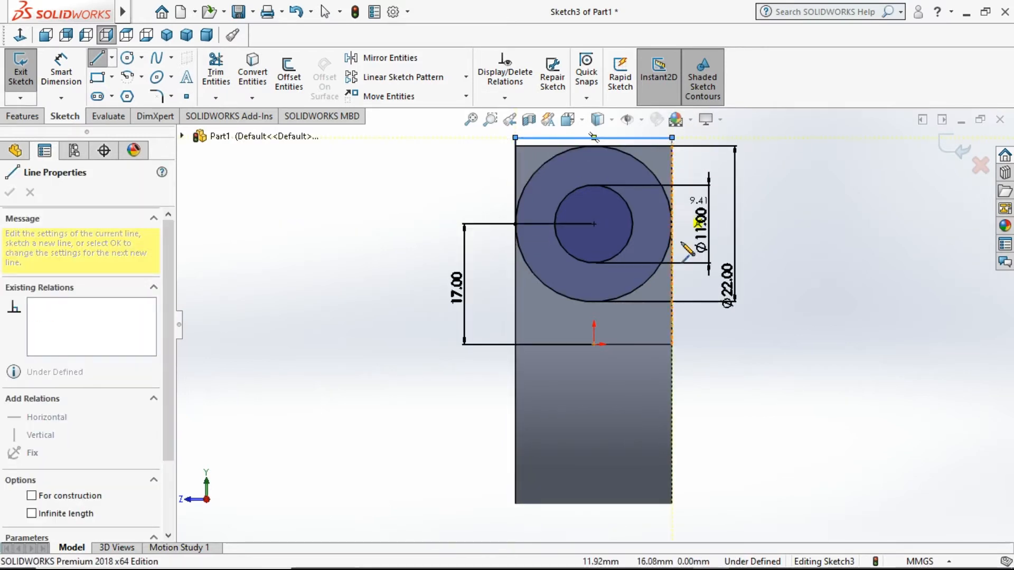
click(672, 224)
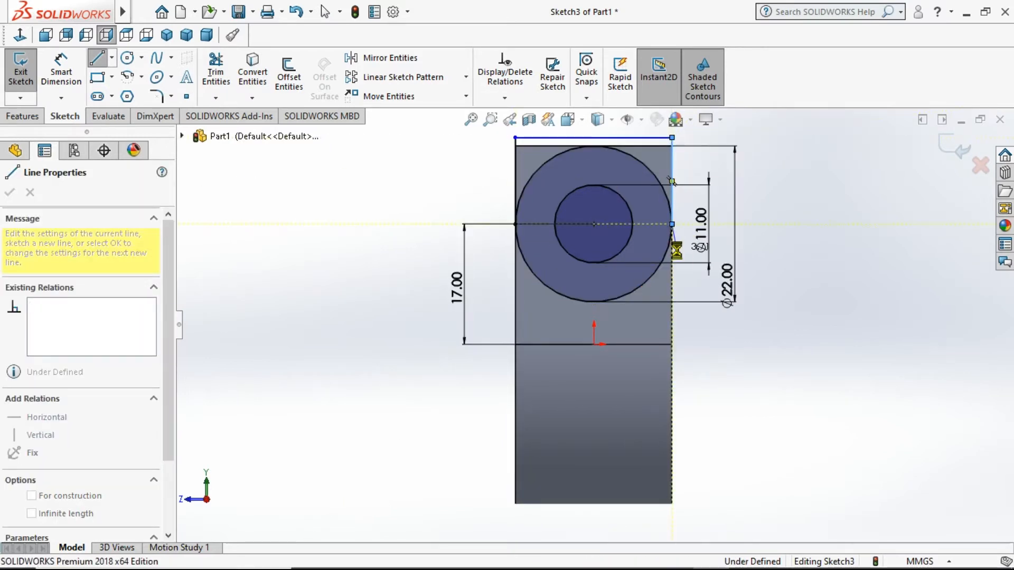
key(Escape)
Trim away the lower half of the 22 mm circle and close the sketch
click(210, 79)
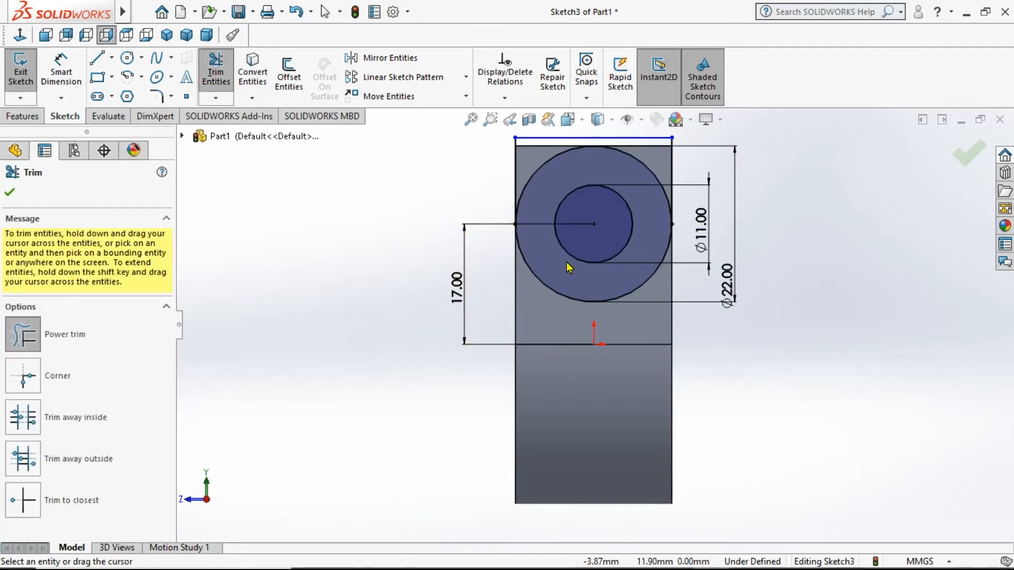
drag(555, 309, 516, 329)
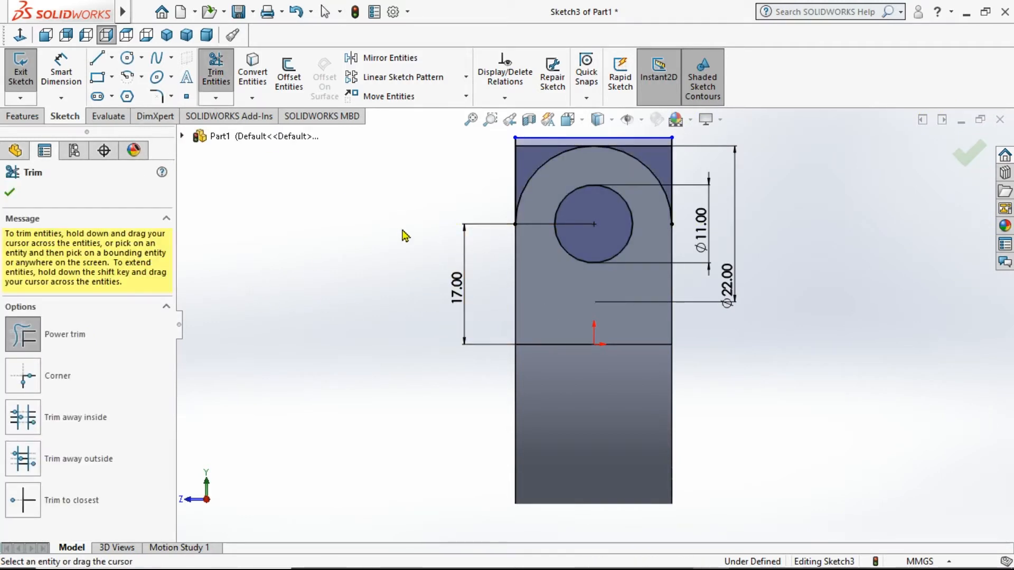
click(969, 154)
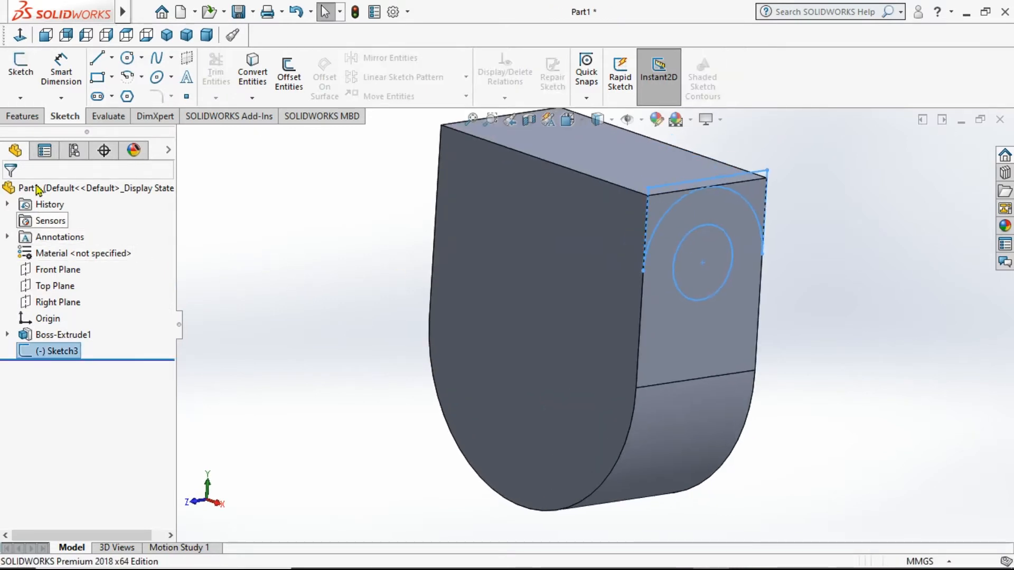
Cut-extrude the hole and rounded-top profile 49 mm deep through the full width of the block
click(40, 121)
click(214, 79)
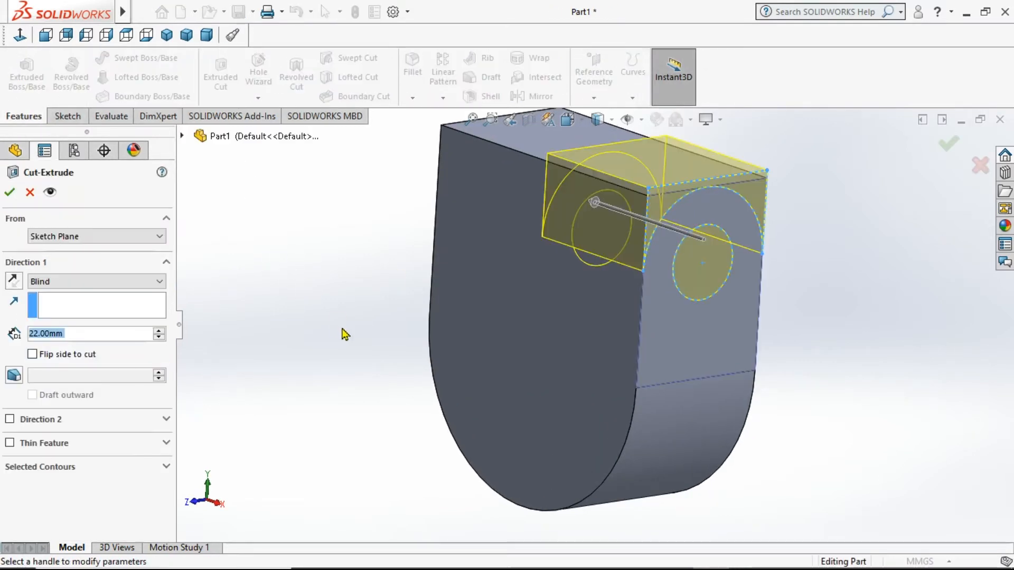
drag(596, 266, 483, 232)
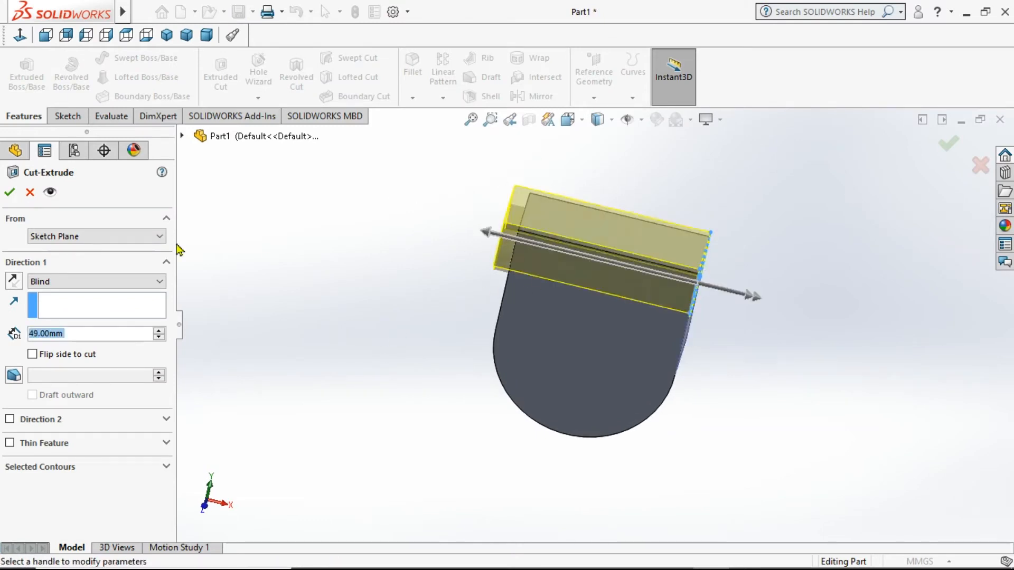
click(10, 193)
Start a new sketch on the large flat front face of the block
middle_drag(419, 389, 307, 297)
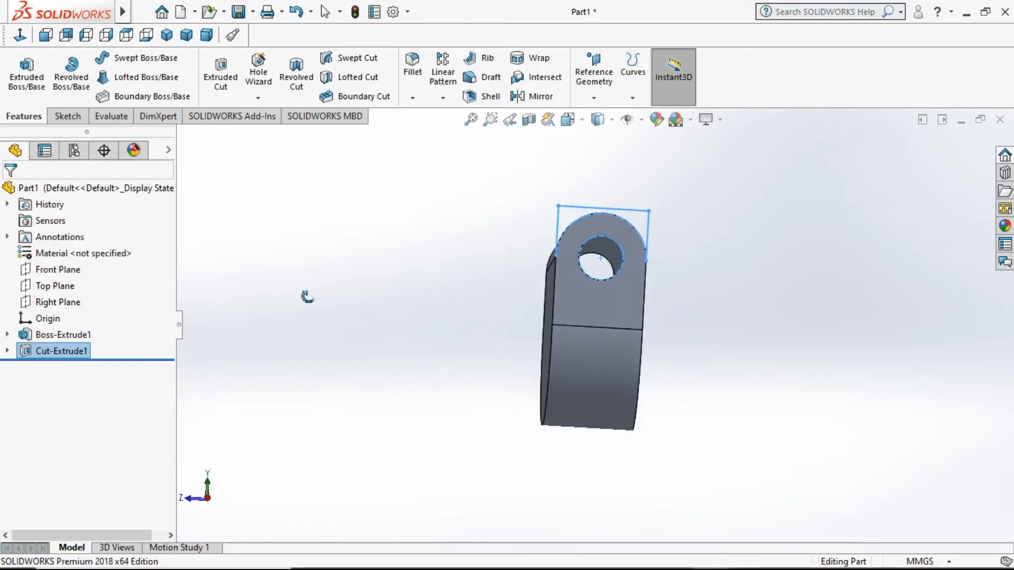
click(723, 247)
middle_drag(710, 261, 795, 266)
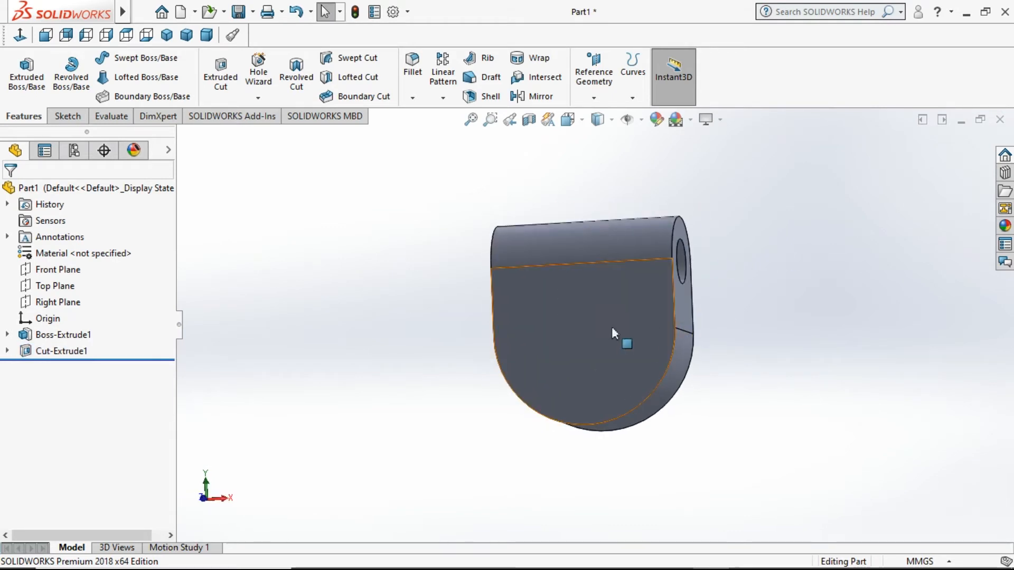
click(611, 332)
click(64, 116)
click(21, 64)
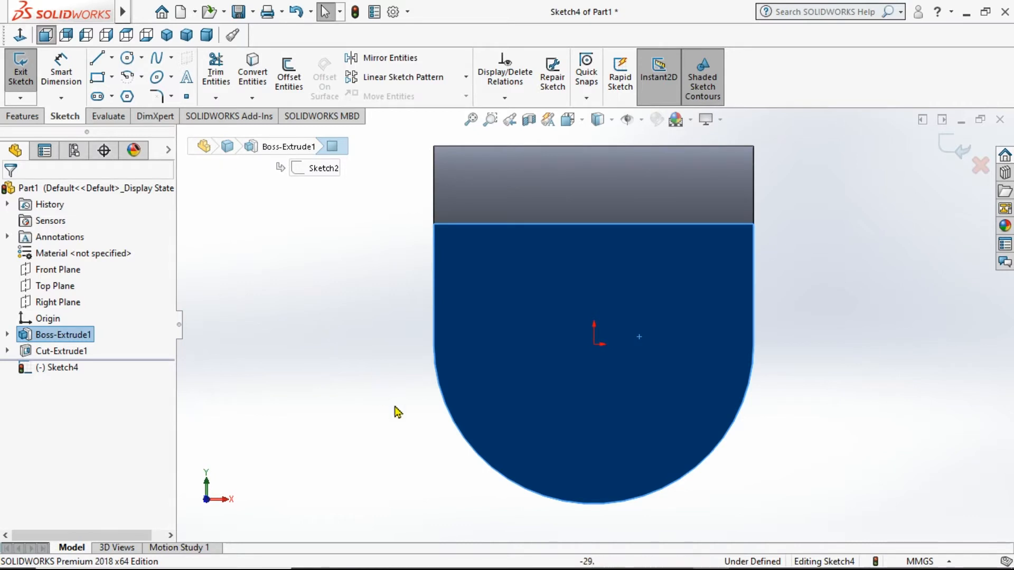
Check the boss radii in the ex2.PDF drawing and sketch two concentric circles at the origin, about 21.7 mm and 9.4 mm in diameter
click(673, 561)
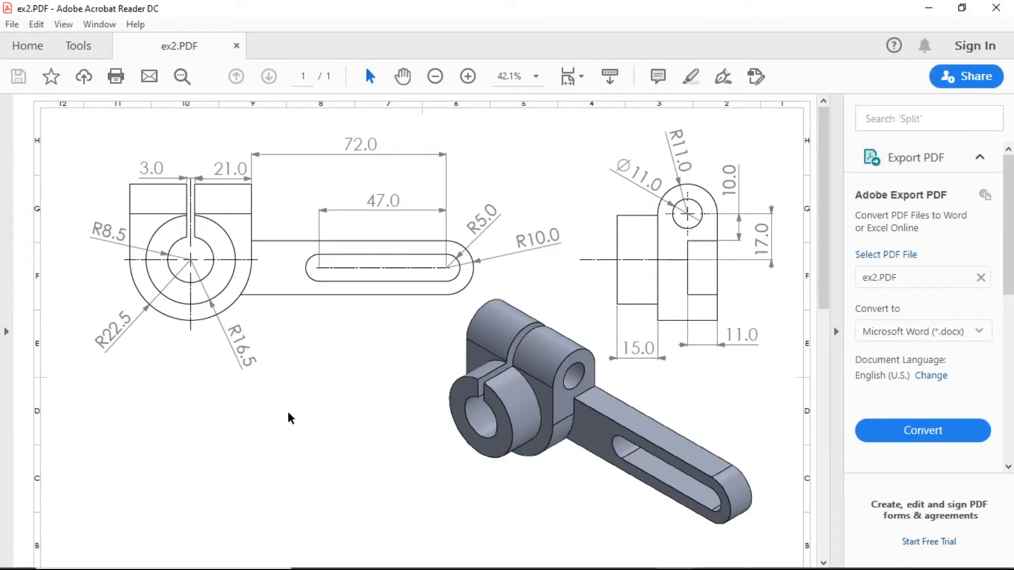
click(696, 561)
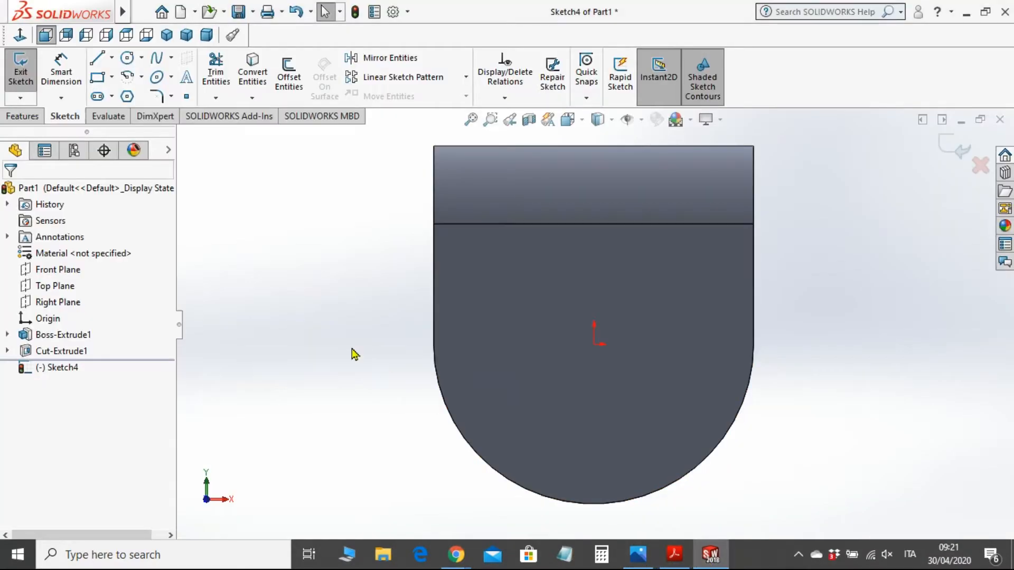
click(157, 77)
click(594, 345)
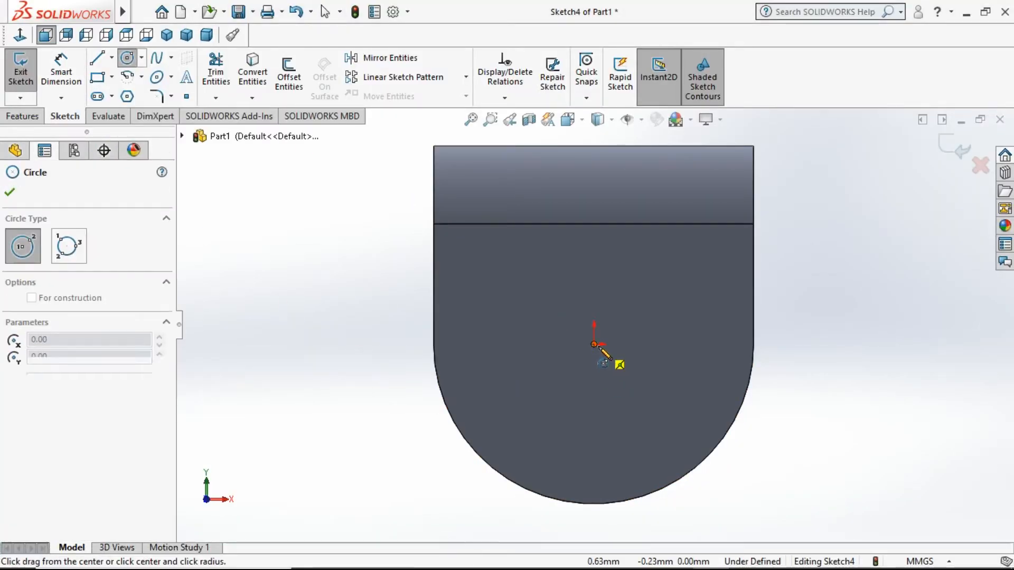
click(546, 405)
click(594, 345)
click(573, 371)
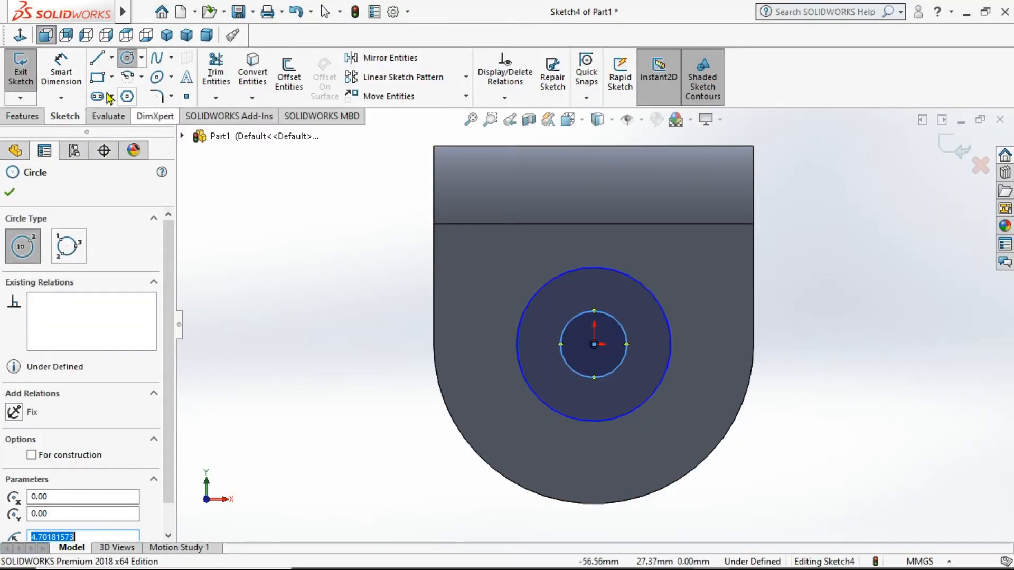
Dimension the outer circle to 16.5*2 (33 mm) and the inner circle to 8.5*2 (17 mm) diameter, and exit the sketch
click(61, 72)
click(520, 376)
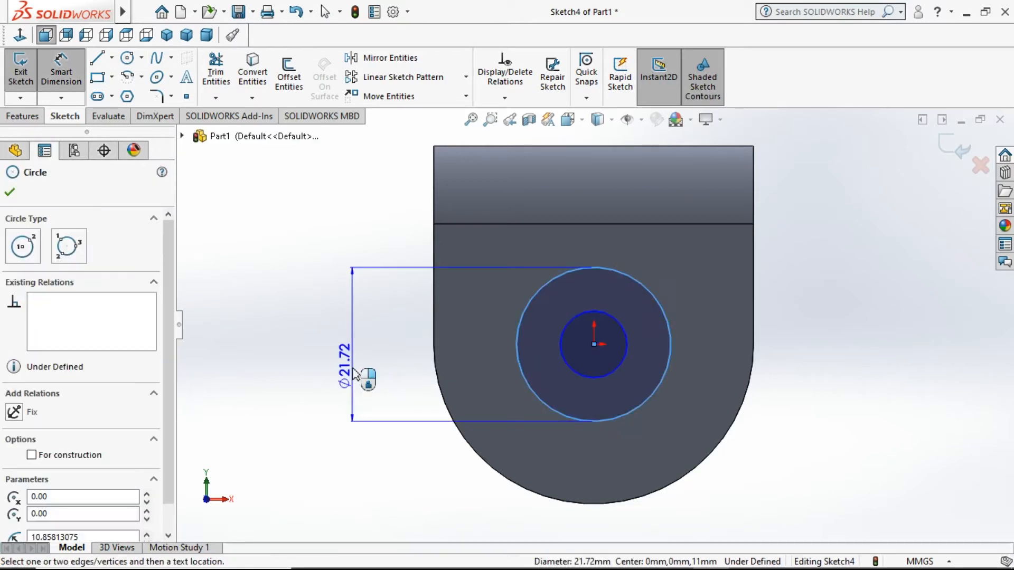
click(355, 375)
text(16.5*2)
key(Return)
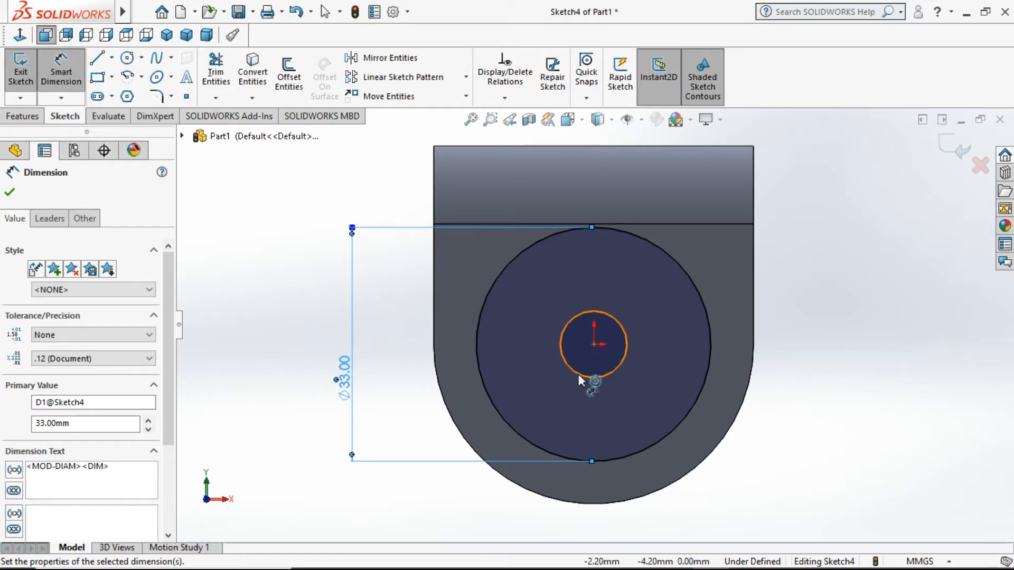
click(562, 355)
click(397, 370)
text(8.5*2)
key(Return)
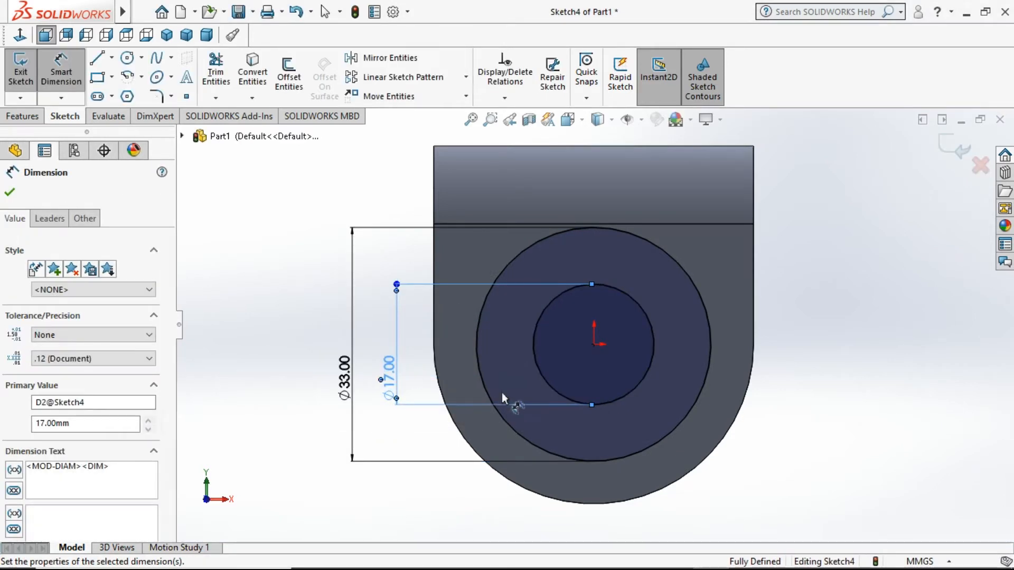
key(Escape)
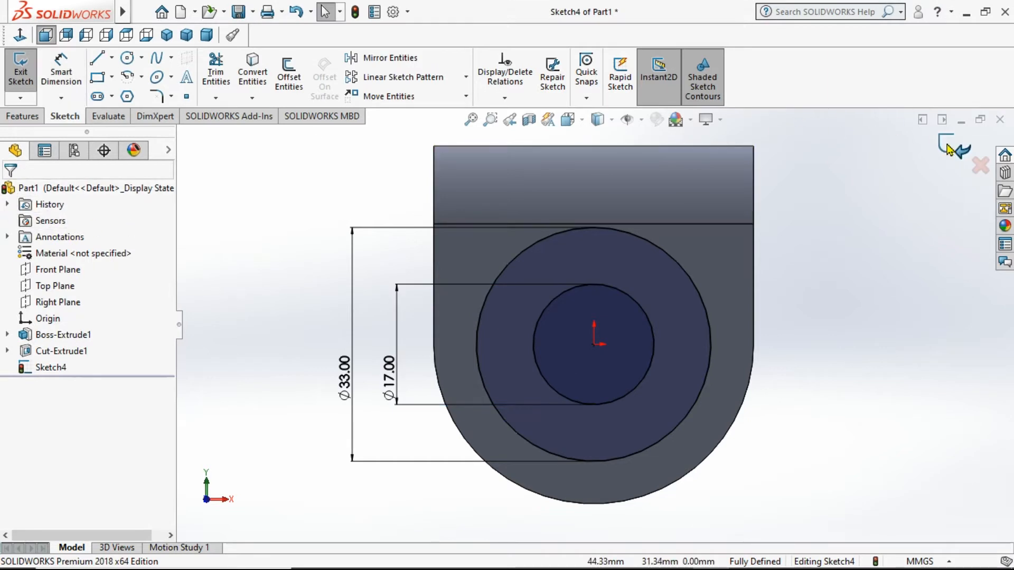
click(949, 150)
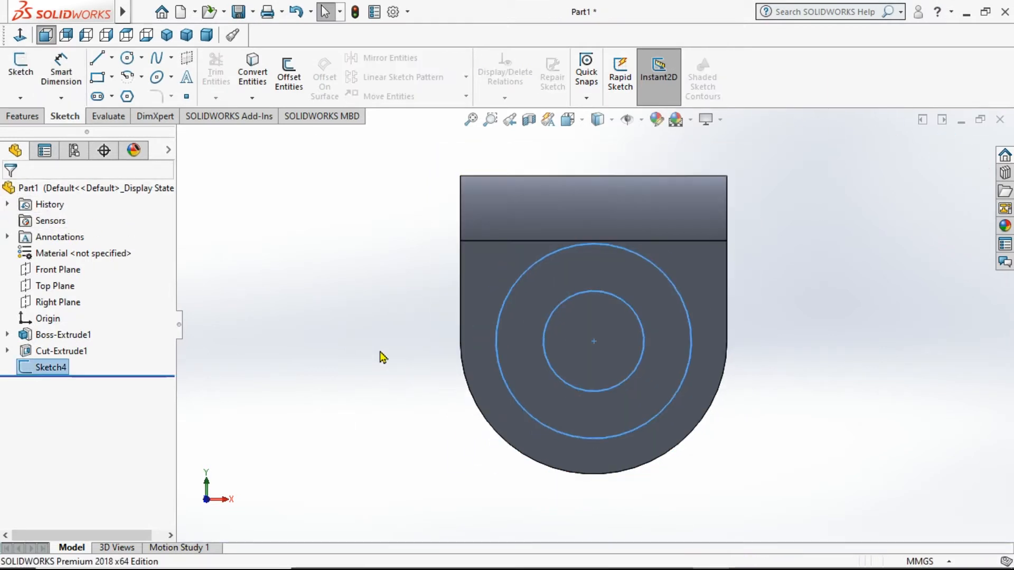
Check the boss depth in the ex2.PDF drawing and extrude the two-circle sketch 15 mm outward from the block's front face
click(17, 117)
click(20, 80)
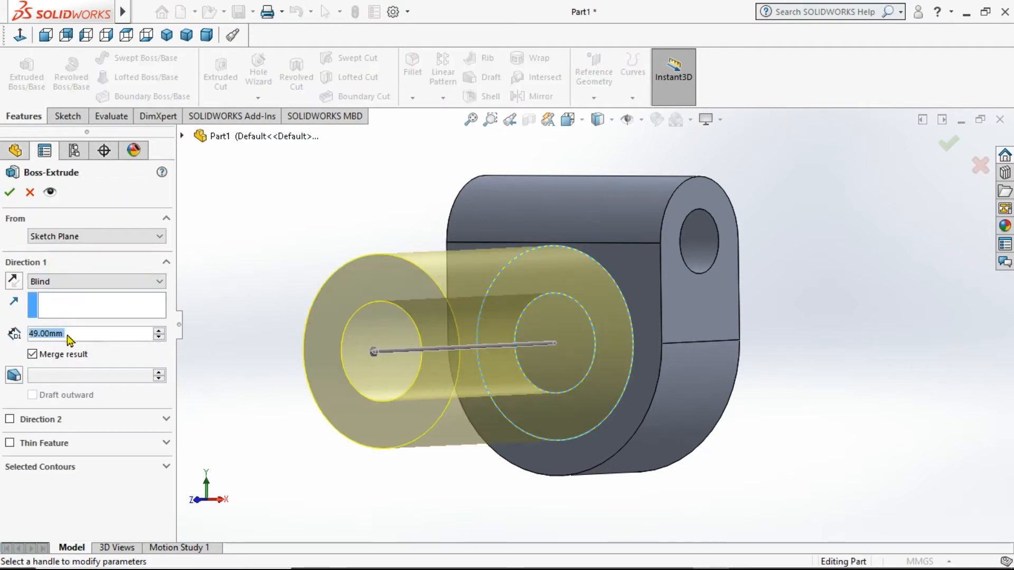
click(674, 559)
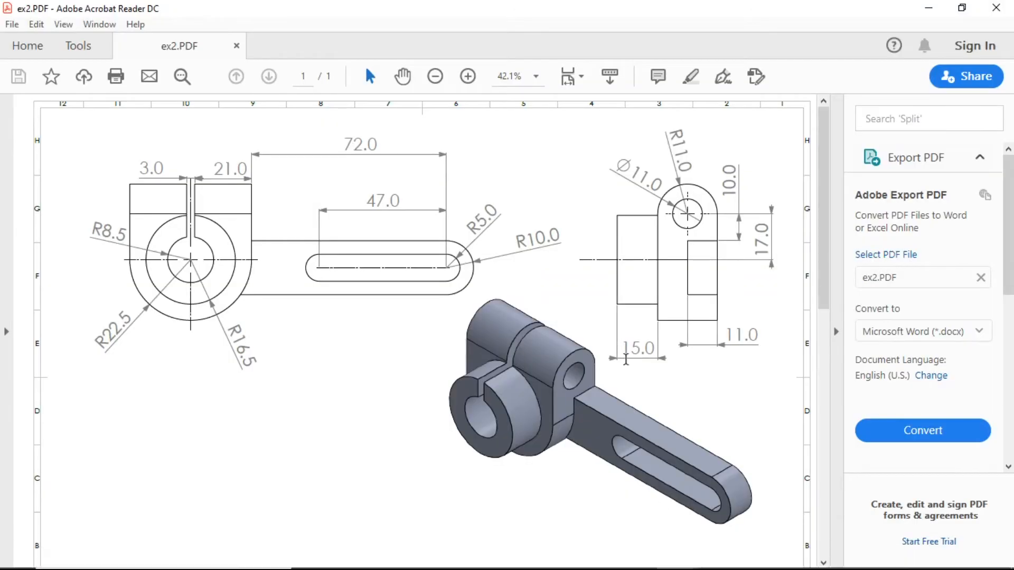
click(708, 559)
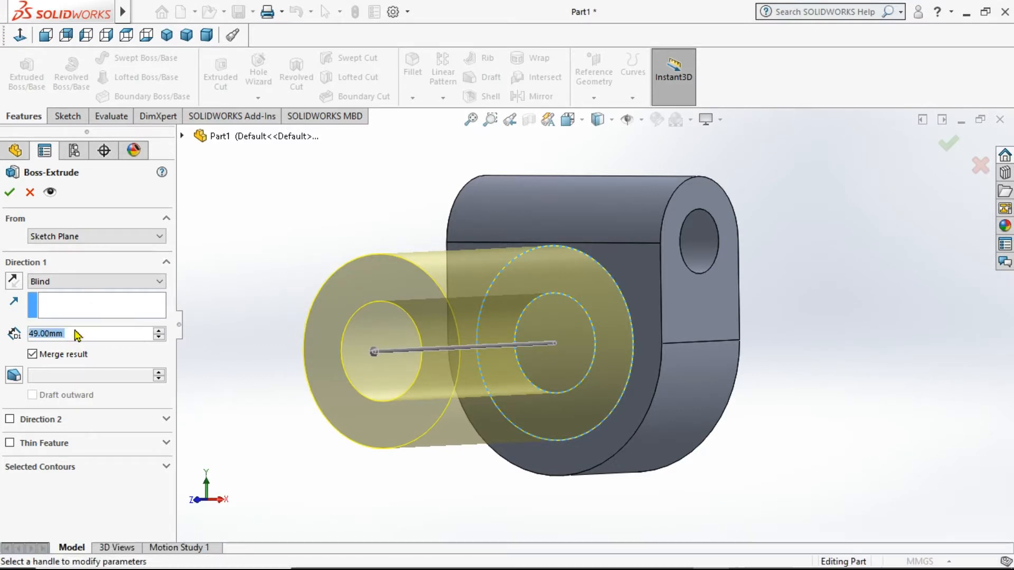
text(15)
key(Return)
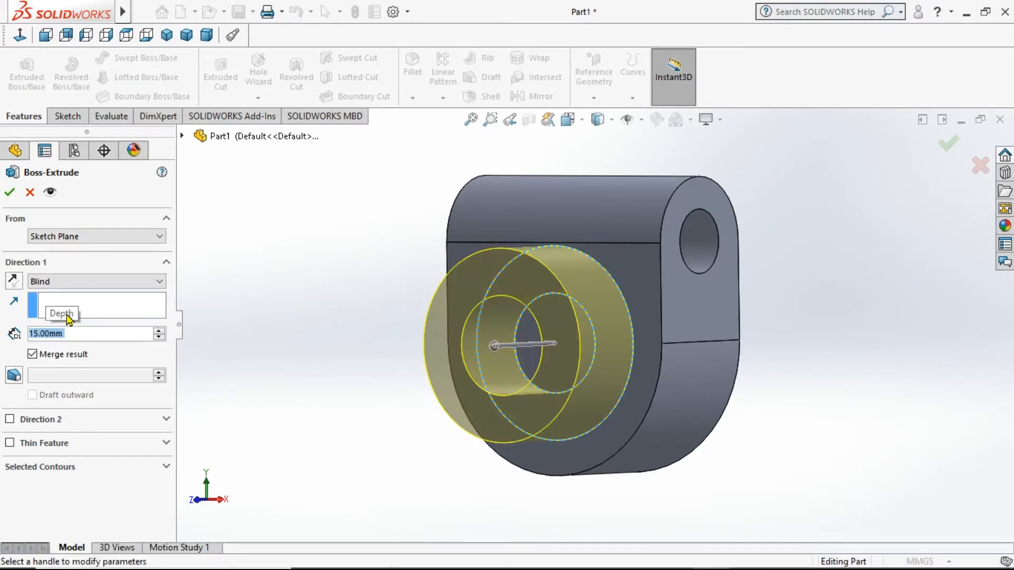
click(10, 192)
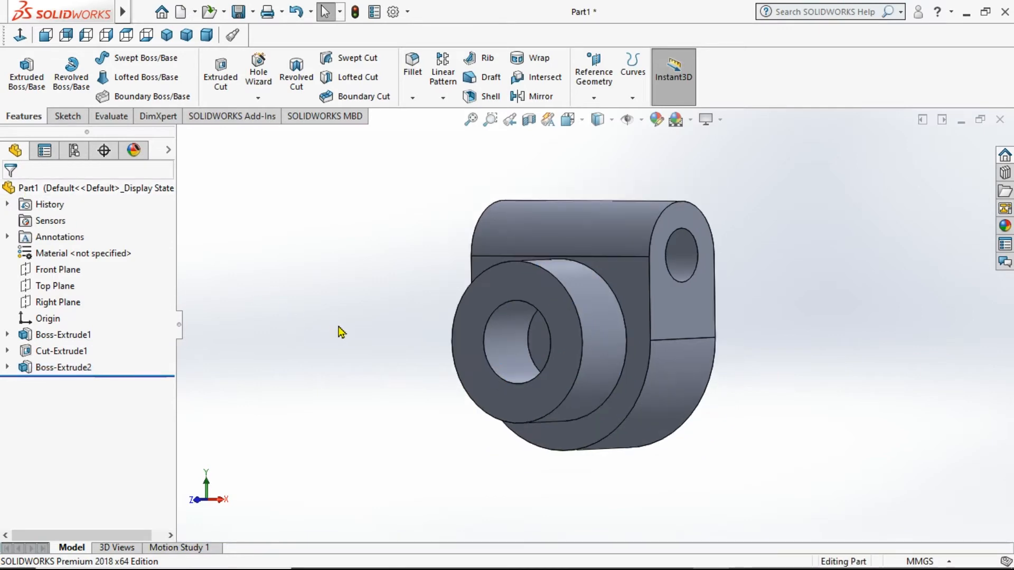
Check the clamp slit in the ex2.PDF drawing and start a new sketch on the front ring face of the boss
middle_drag(373, 349, 419, 358)
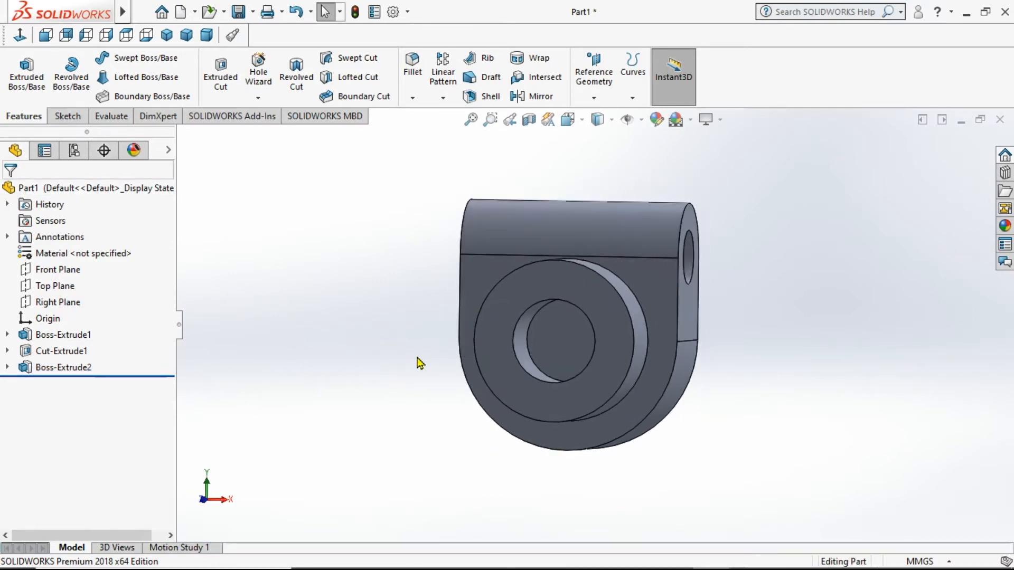
click(678, 556)
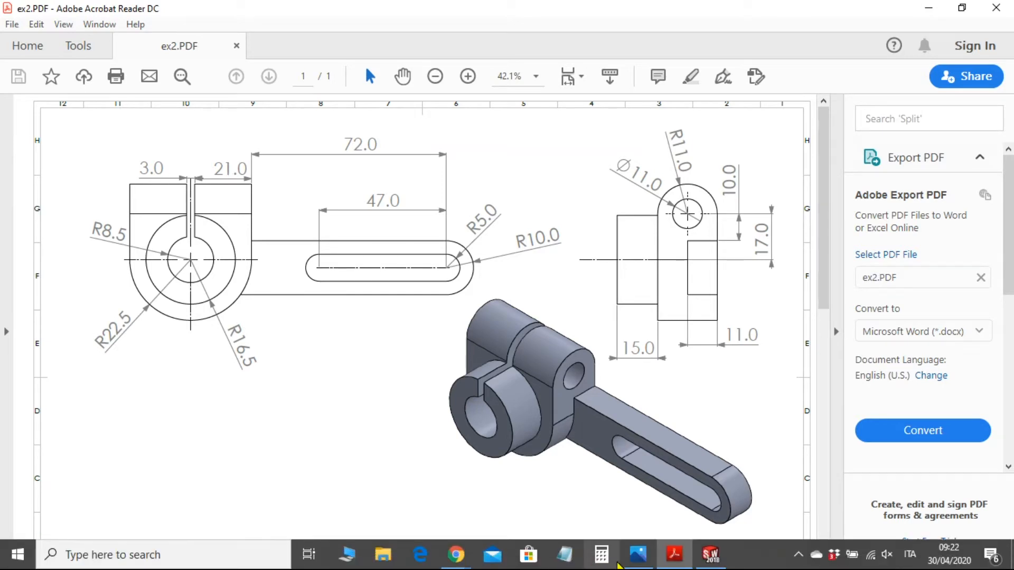
click(709, 556)
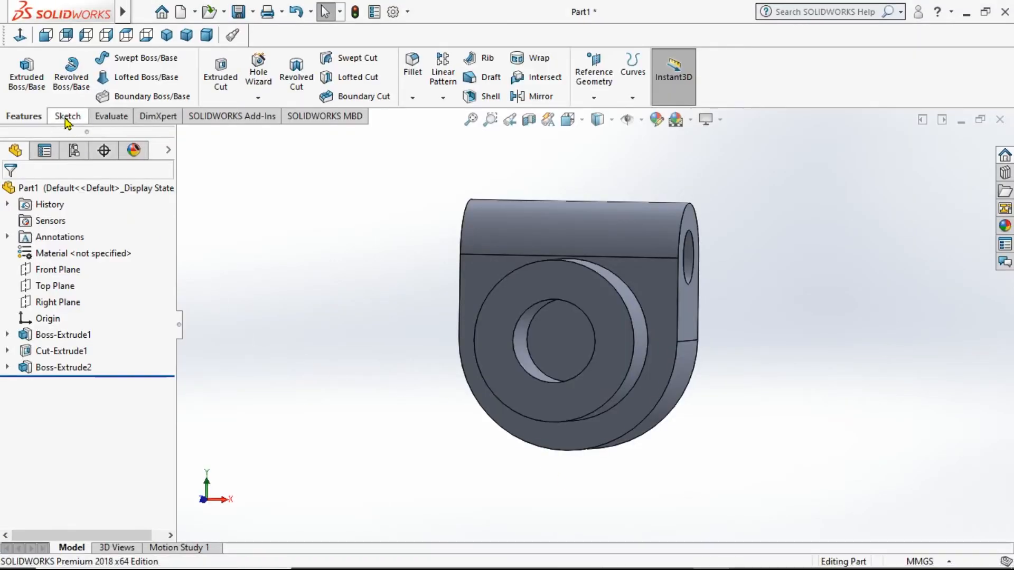
click(555, 283)
click(68, 116)
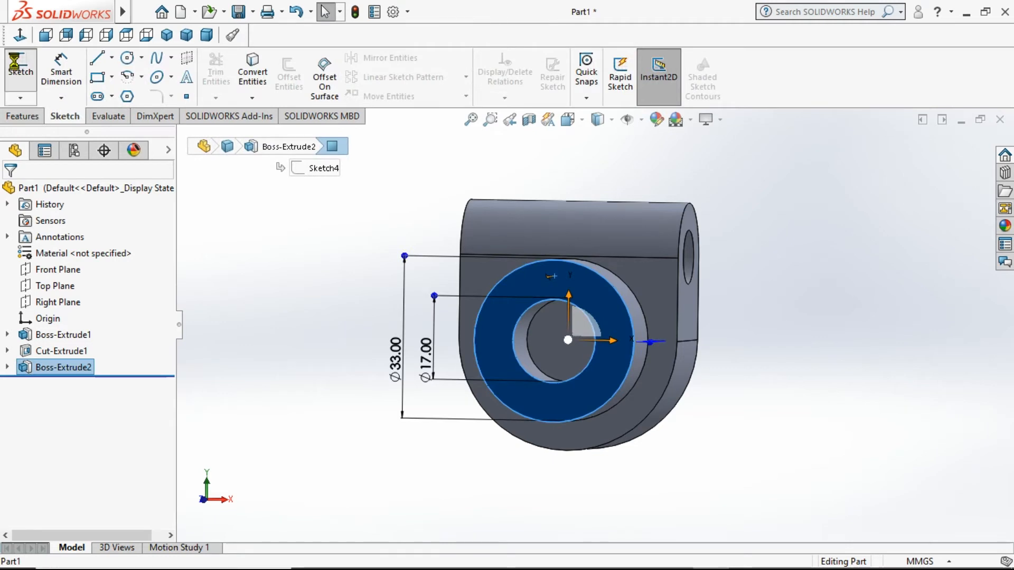
click(20, 72)
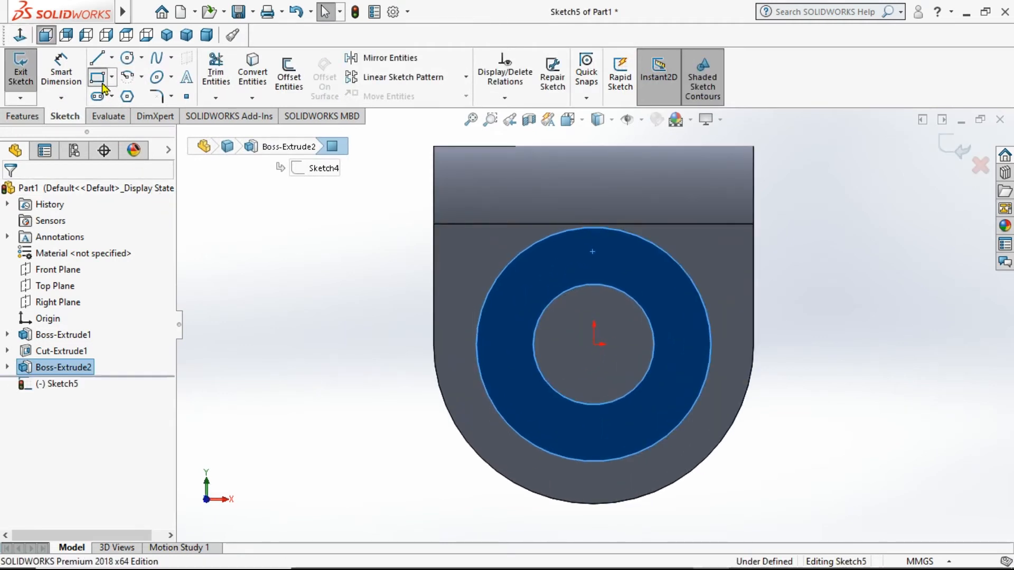
Convert the bore edge into the sketch and draw a rectangle about 3.2 by 21.4 mm from the bore up past the block's top
click(98, 77)
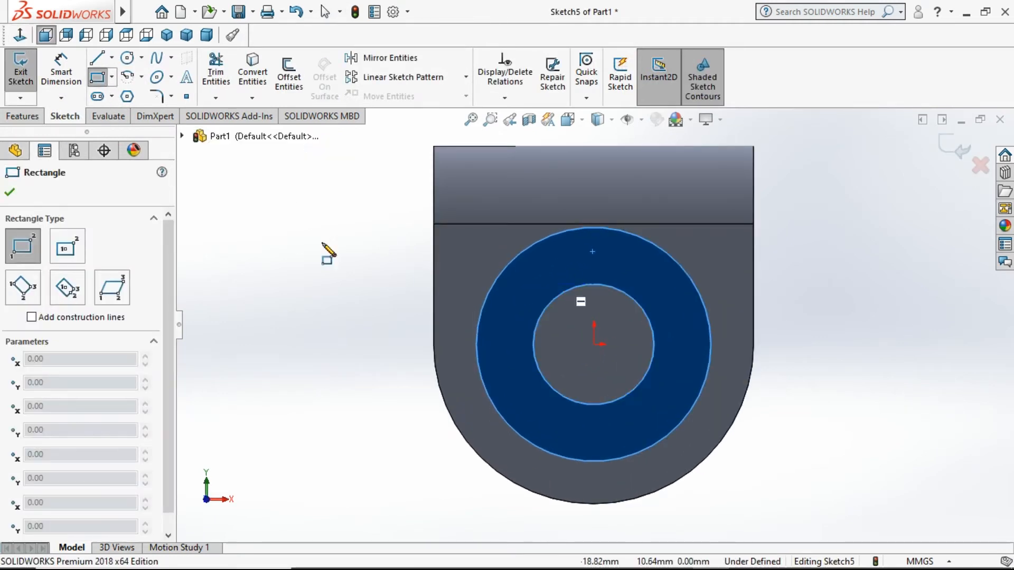
click(101, 79)
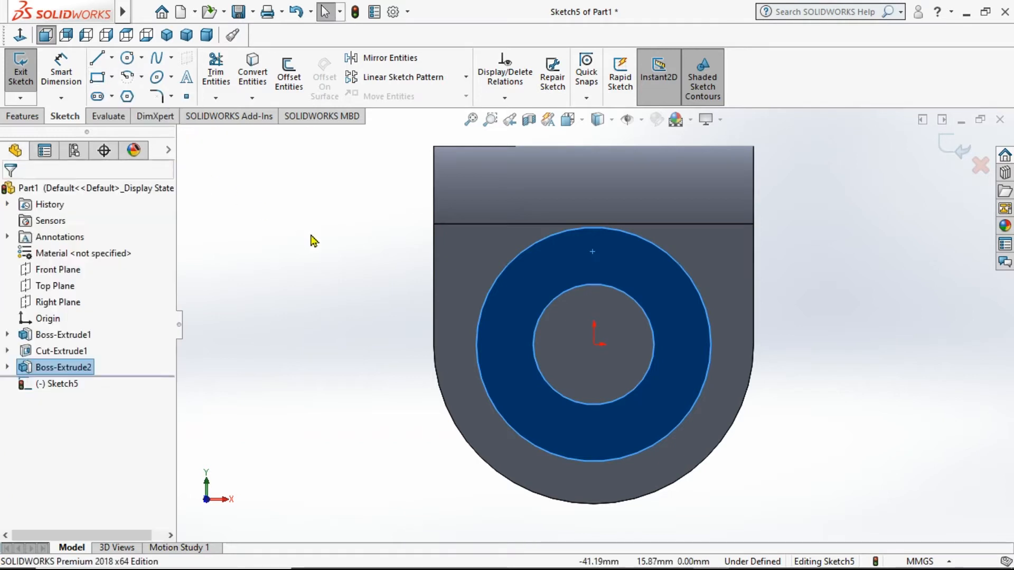
click(584, 287)
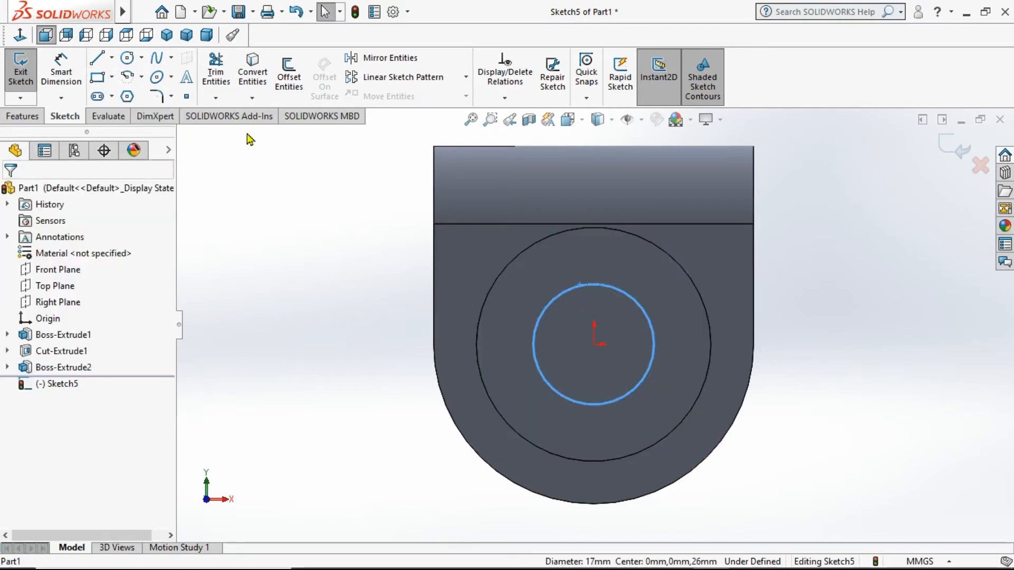
click(252, 82)
click(97, 84)
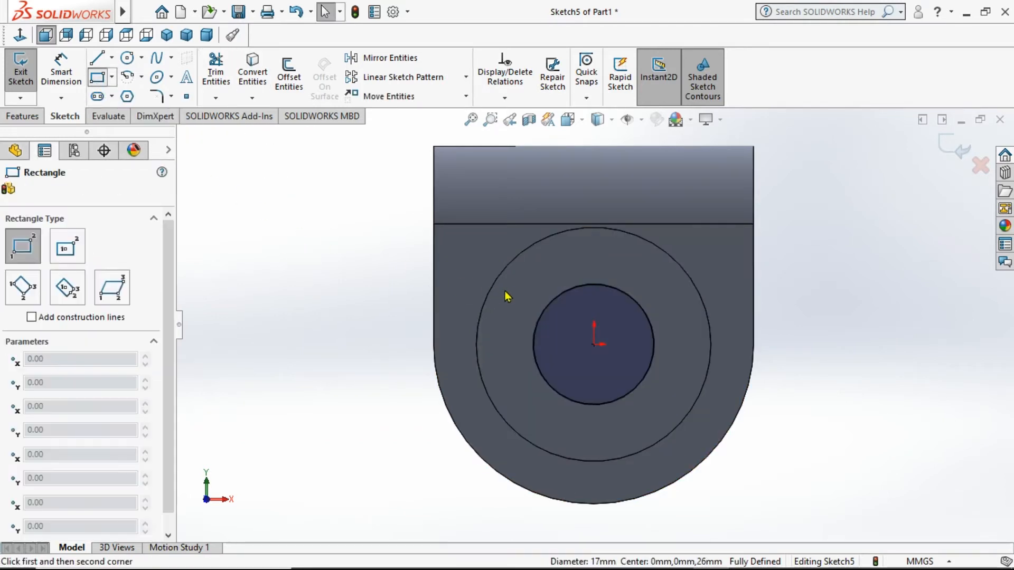
click(584, 285)
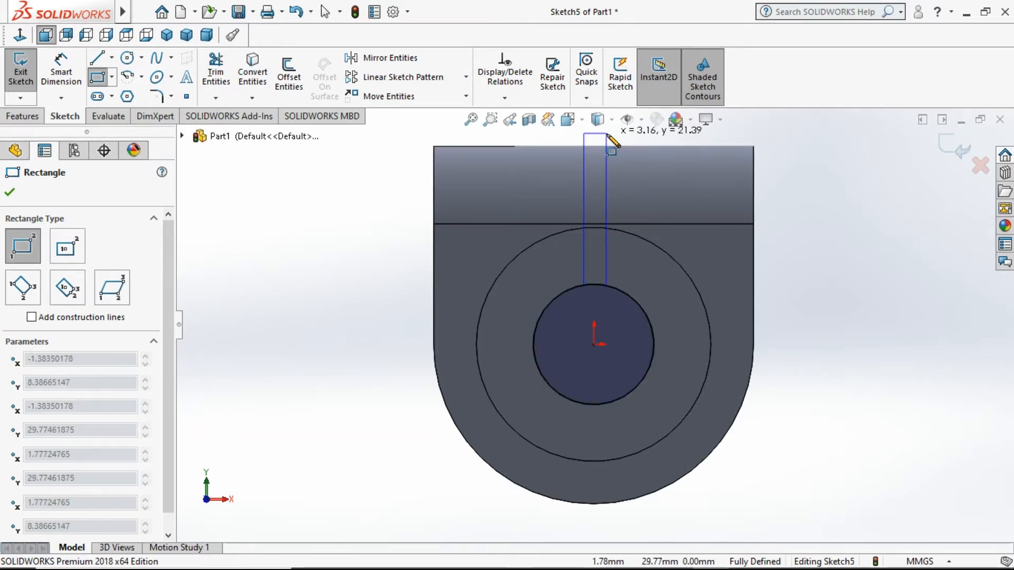
click(606, 133)
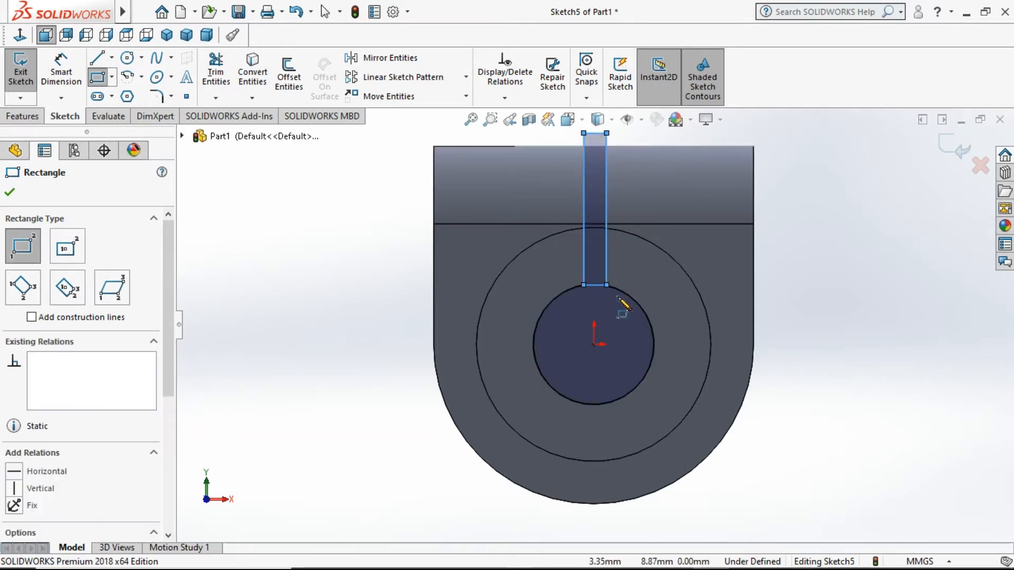
Dimension the slit rectangle's right side 21 mm from the block's right edge
click(61, 74)
click(607, 172)
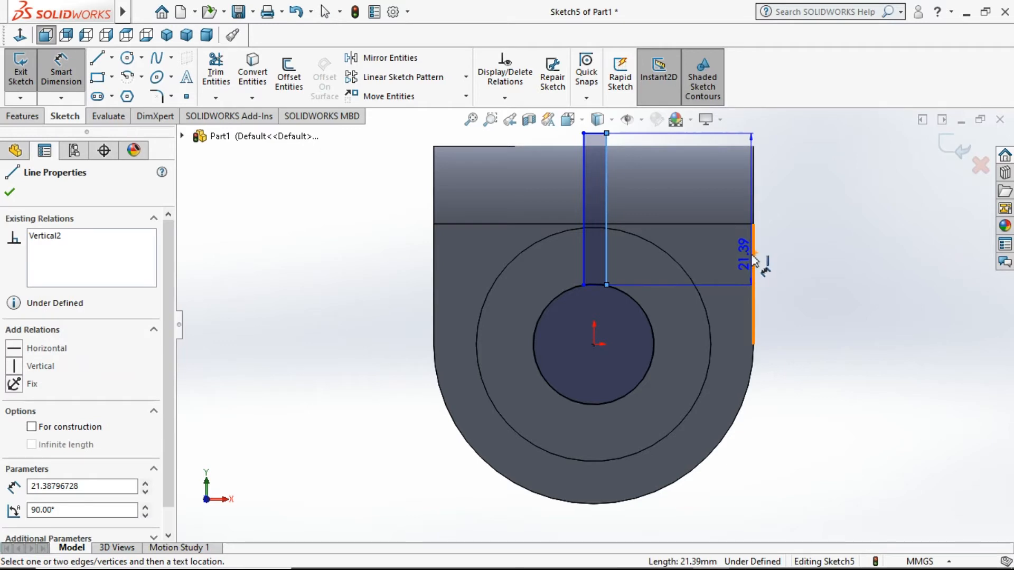
click(753, 262)
click(787, 185)
text(21)
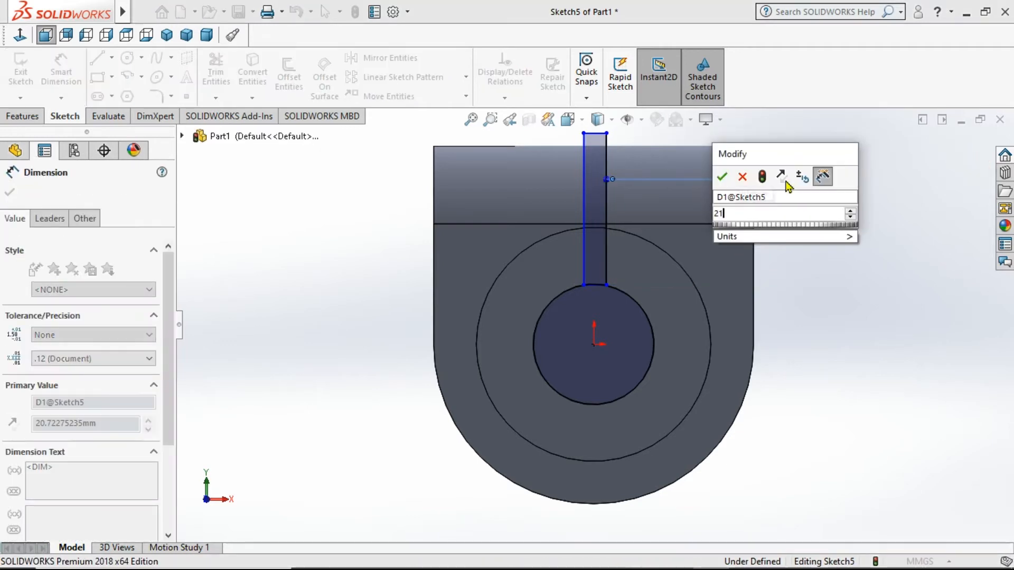
key(Return)
Dimension the width of the slit rectangle to 3 mm
click(584, 194)
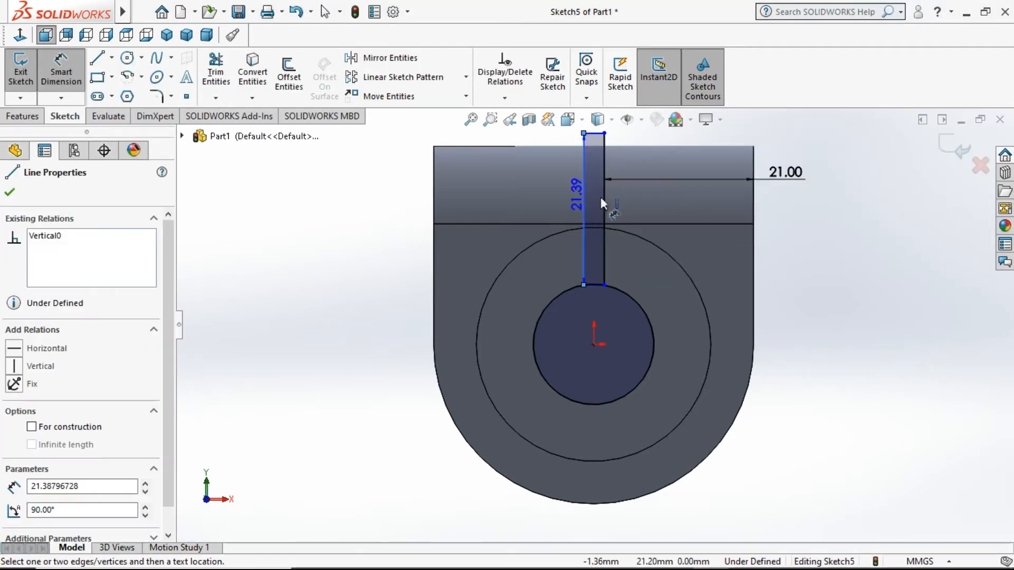
click(604, 198)
click(531, 195)
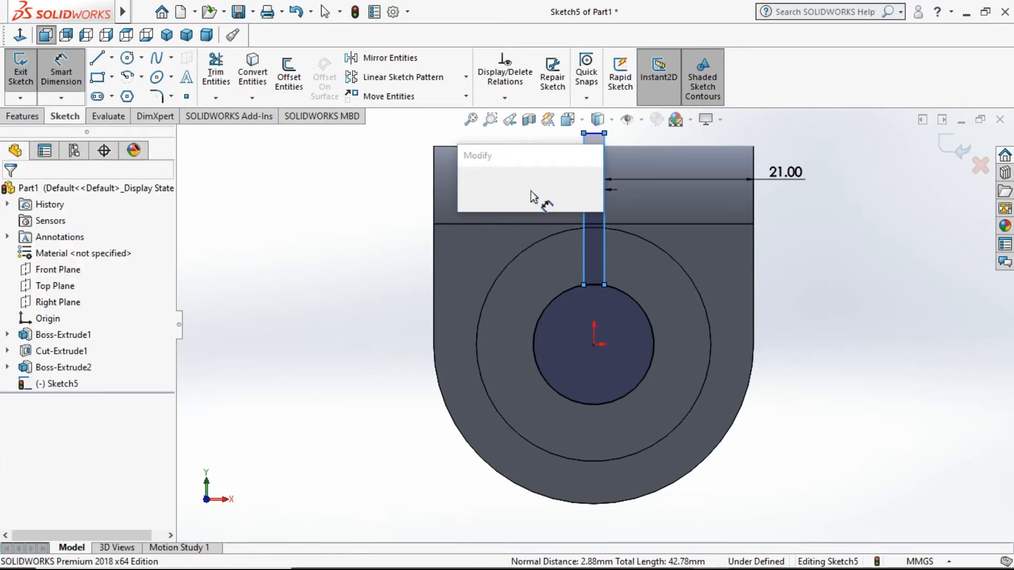
text(3)
key(Return)
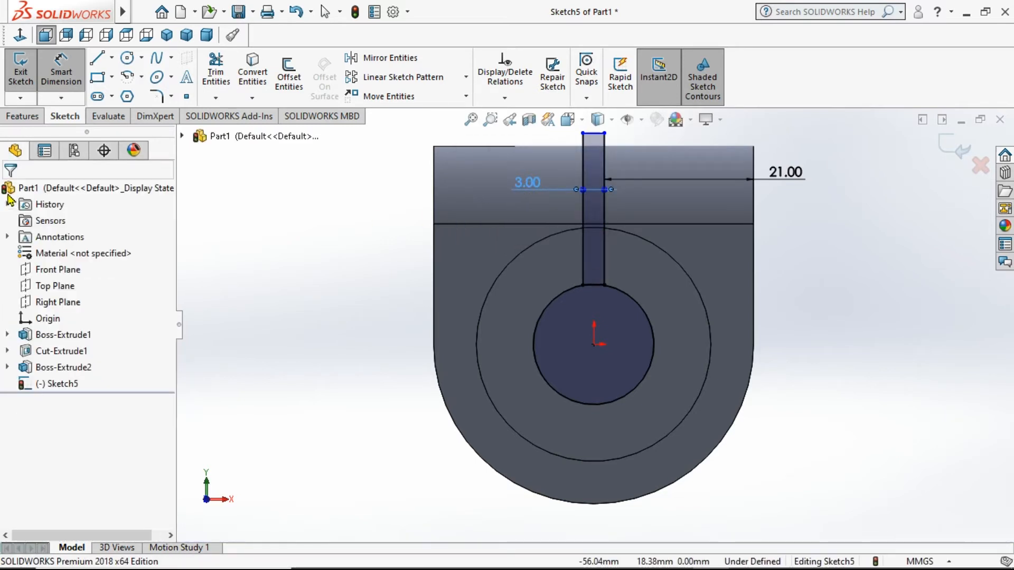
key(Escape)
Trim the overlapping segments where the slit rectangle meets the bore circle, and exit the sketch
scroll(607, 280, down, 10)
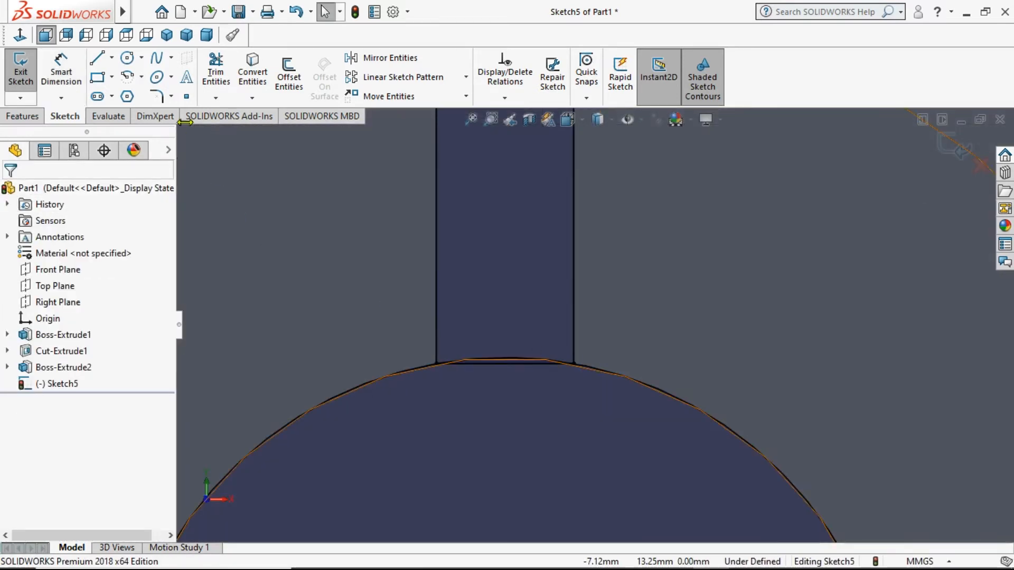
click(216, 74)
drag(519, 312, 500, 402)
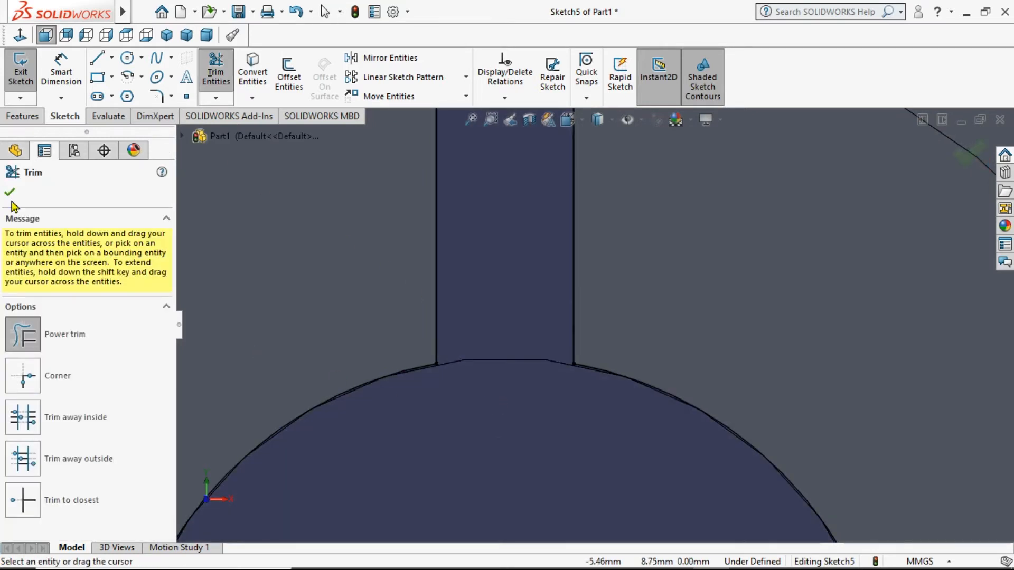
click(10, 191)
scroll(338, 285, up, 5)
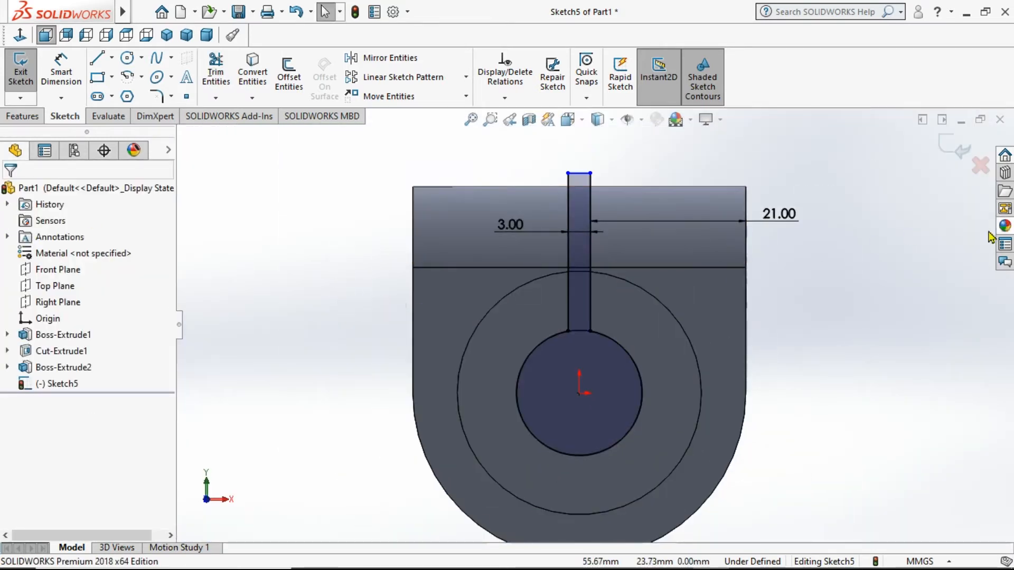
click(951, 157)
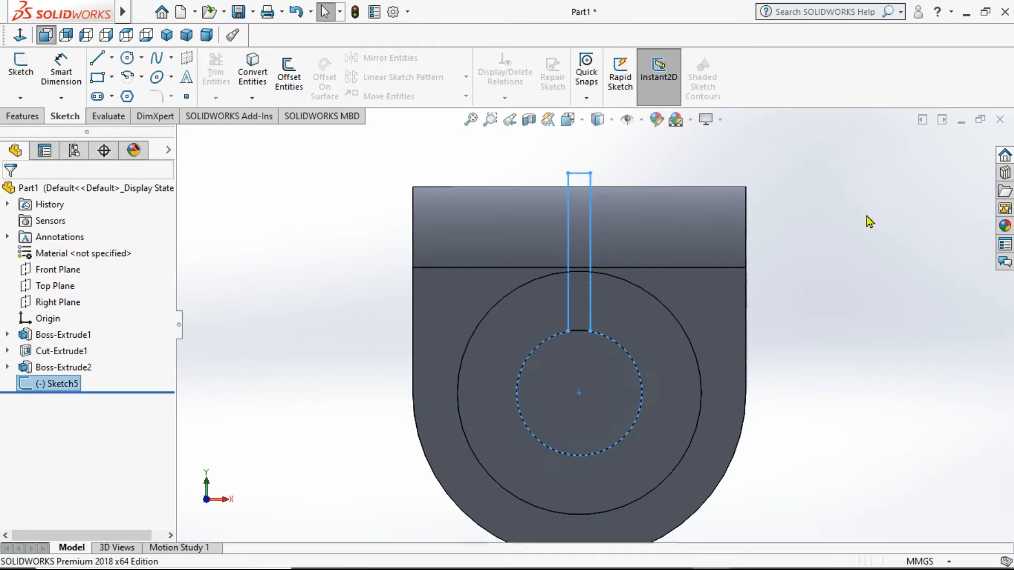
mouse_move(349, 251)
middle_down()
mouse_move(297, 222)
mouse_move(275, 271)
middle_up()
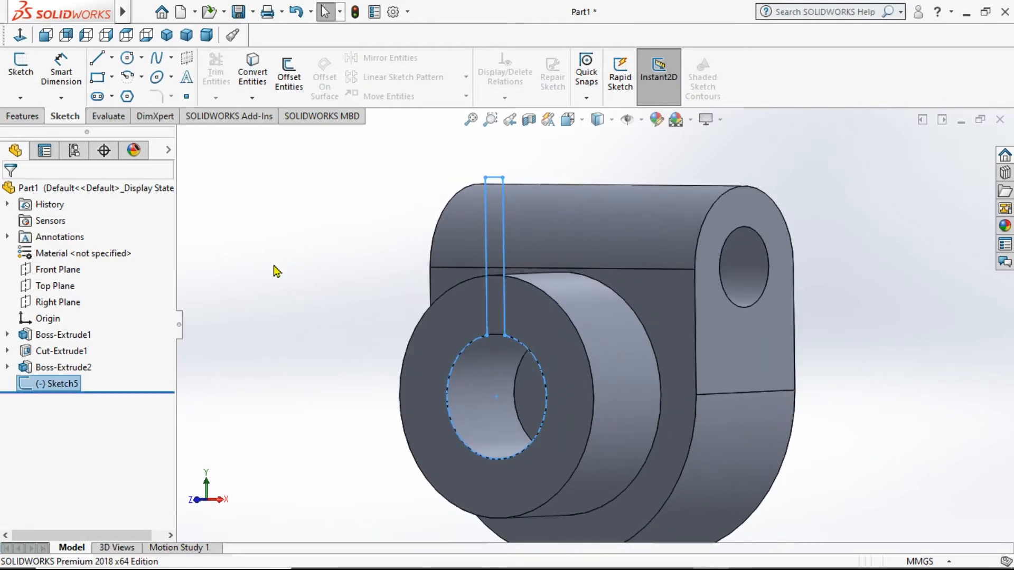
click(26, 117)
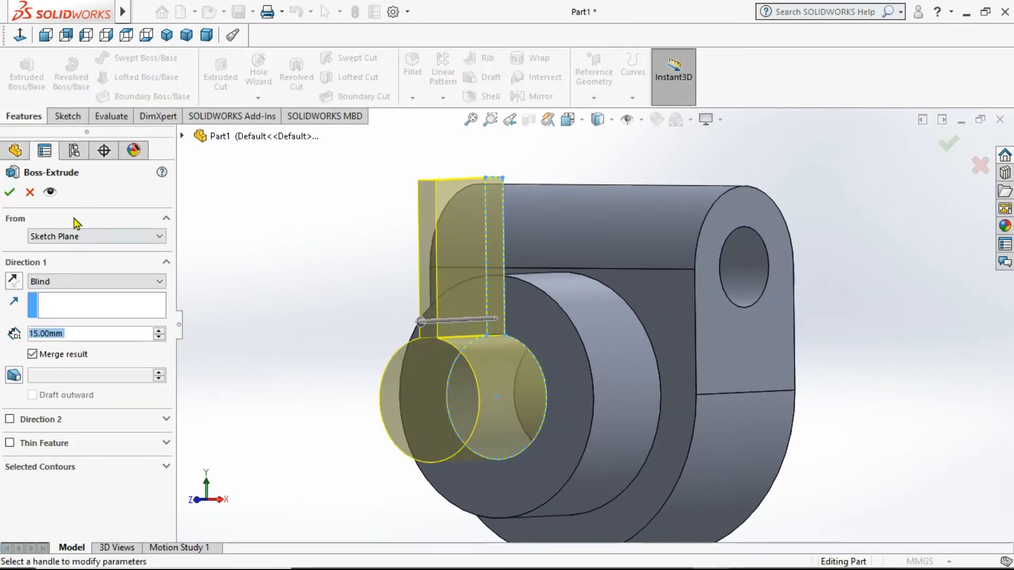
click(28, 196)
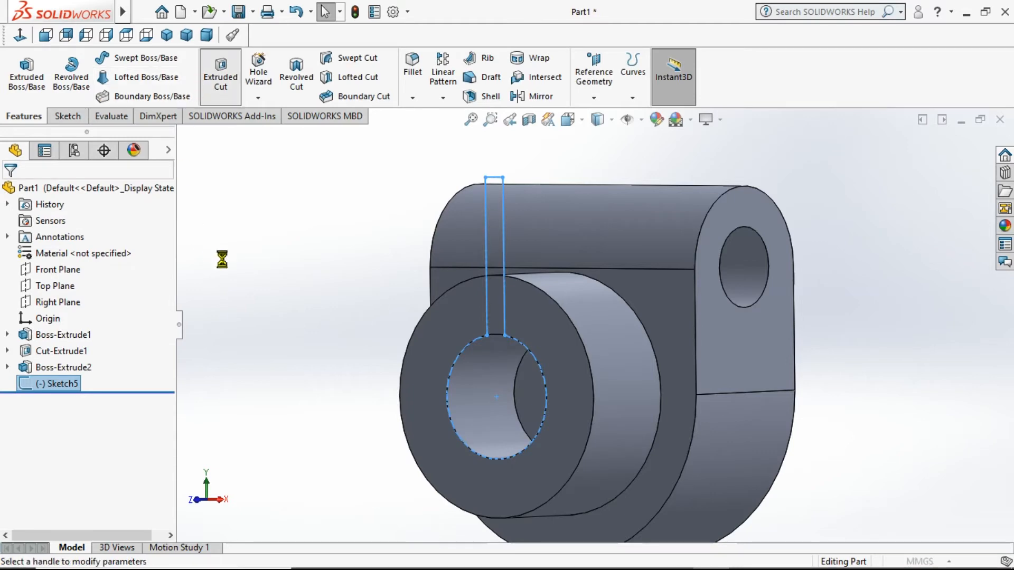
Cut-extrude the bore-and-slit sketch 50 mm deep through the boss and the block
middle_drag(313, 303, 290, 323)
drag(568, 322, 802, 268)
middle_drag(846, 281, 792, 299)
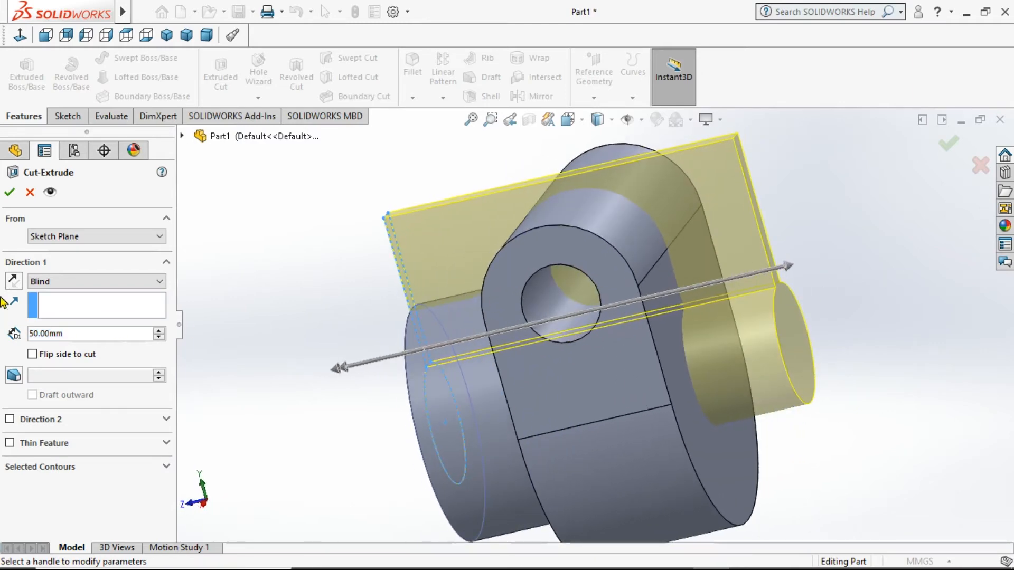
click(9, 195)
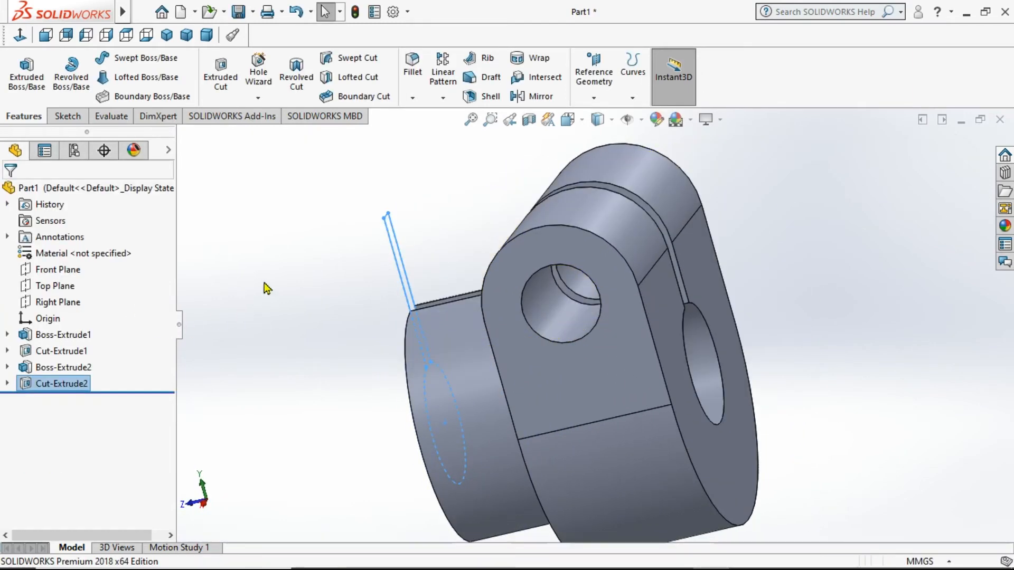
Start a new sketch on the Front Plane and check the slotted arm's dimensions in the ex2.PDF drawing
middle_drag(293, 291, 381, 228)
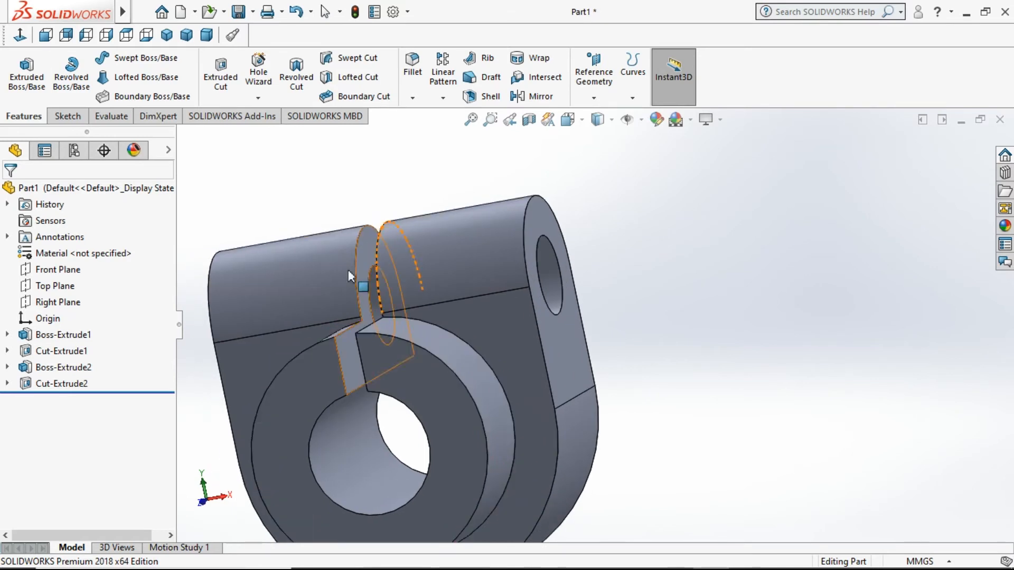
scroll(338, 288, up, 5)
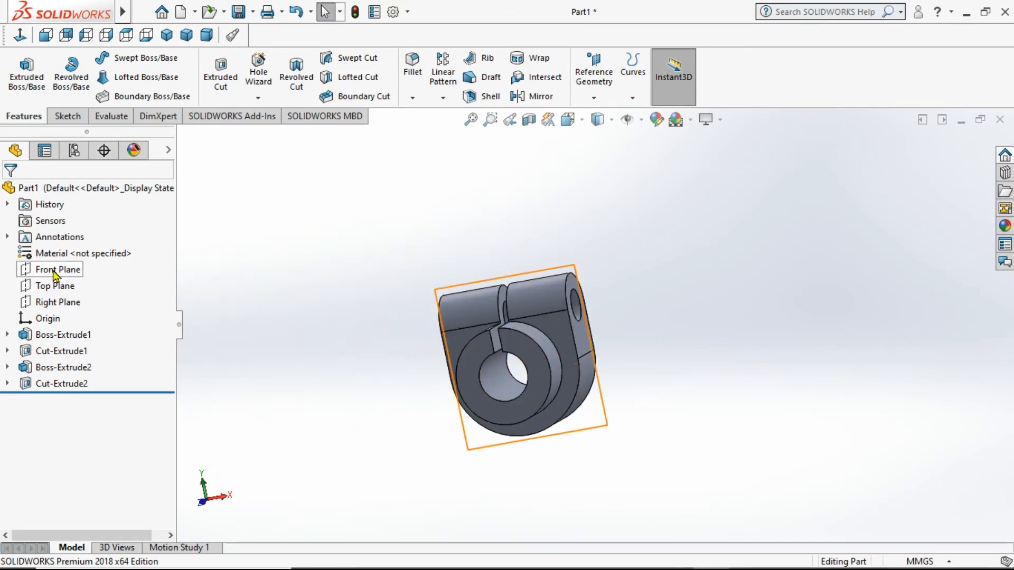
click(58, 269)
click(88, 245)
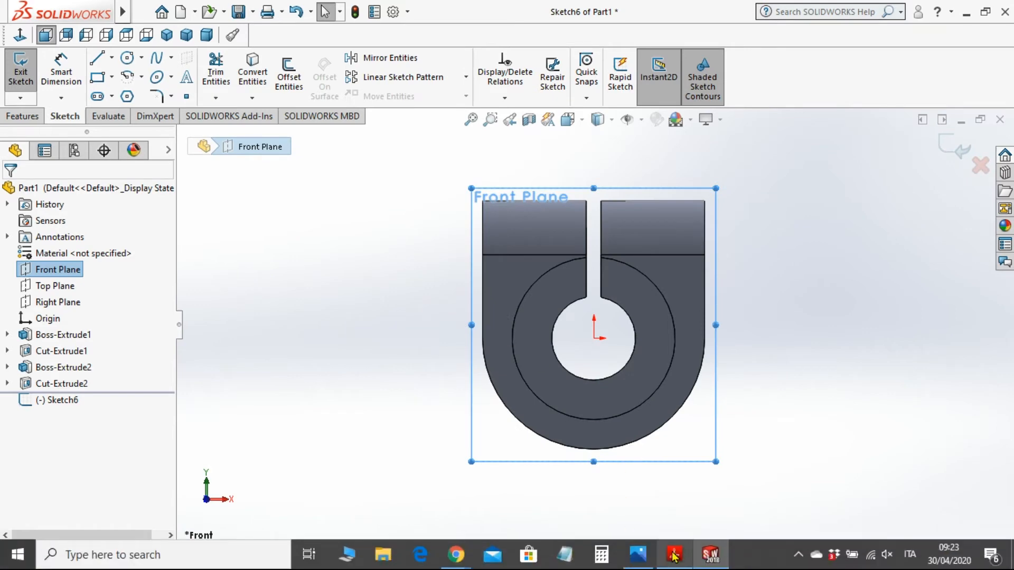
click(672, 556)
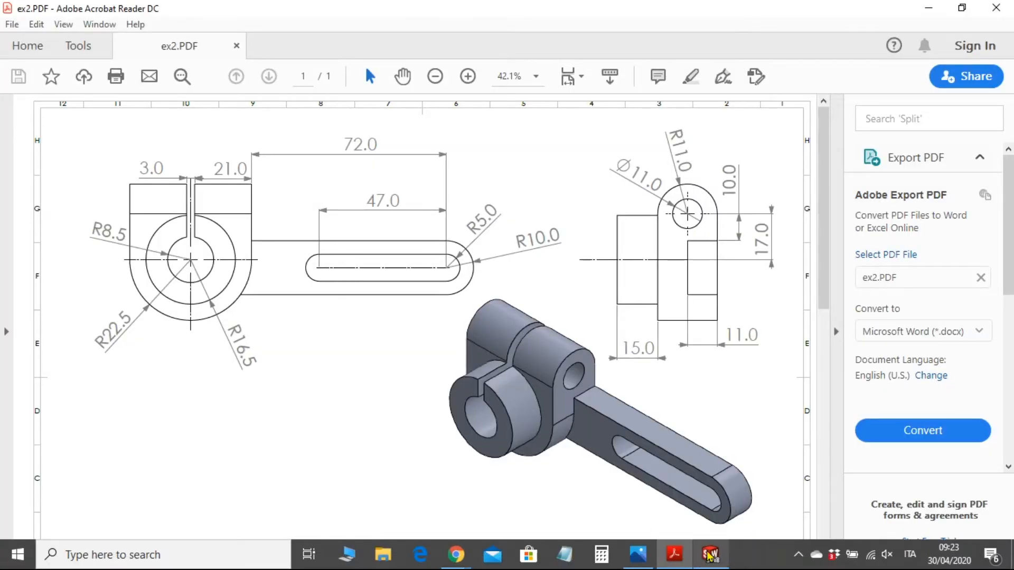
click(710, 555)
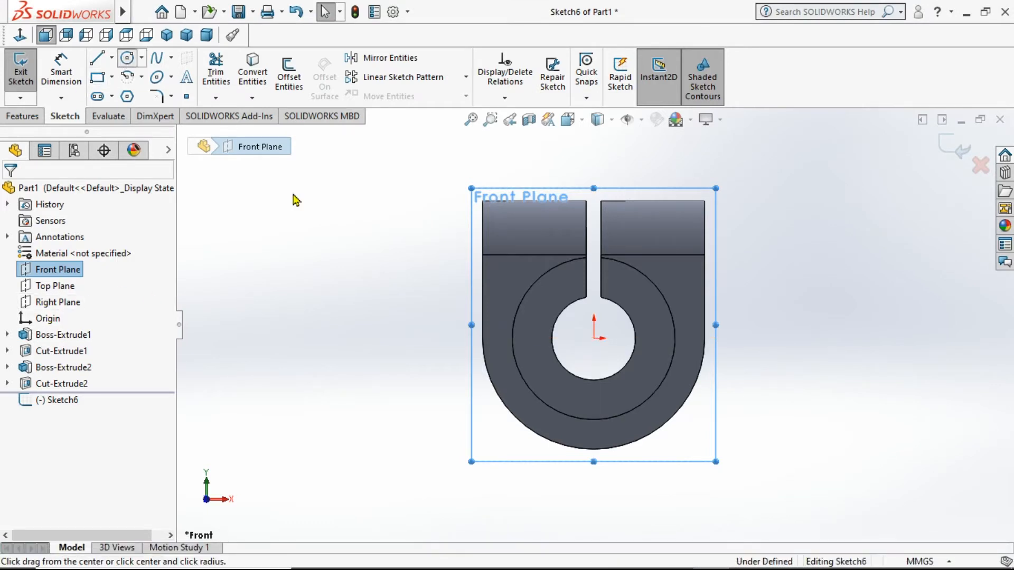
Sketch a circle about 17.5 mm in diameter right of the block and a line from its top point to the block's right edge
mouse_move(929, 303)
mouse_down()
mouse_move(901, 335)
mouse_move(893, 326)
mouse_up()
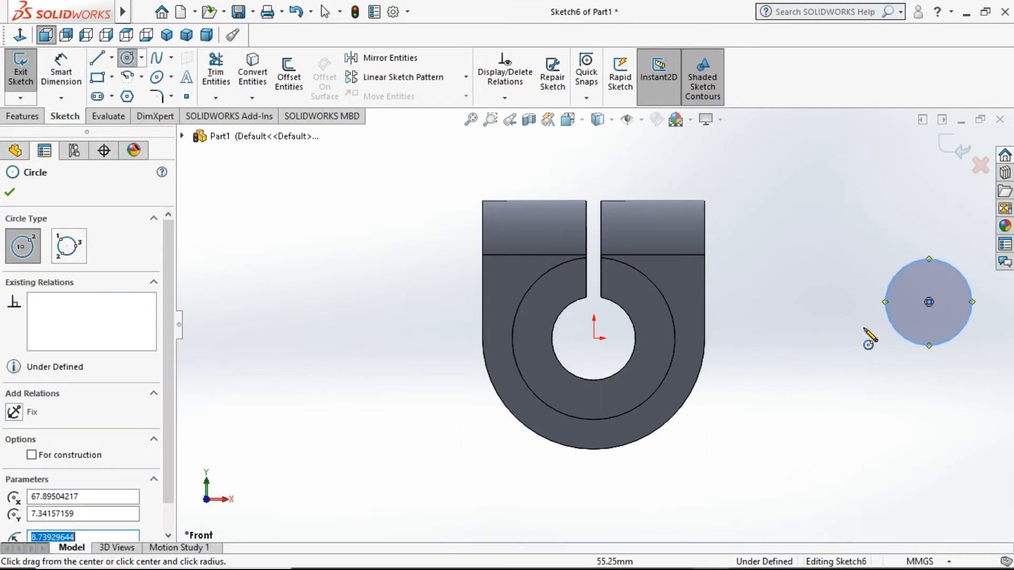
key(l)
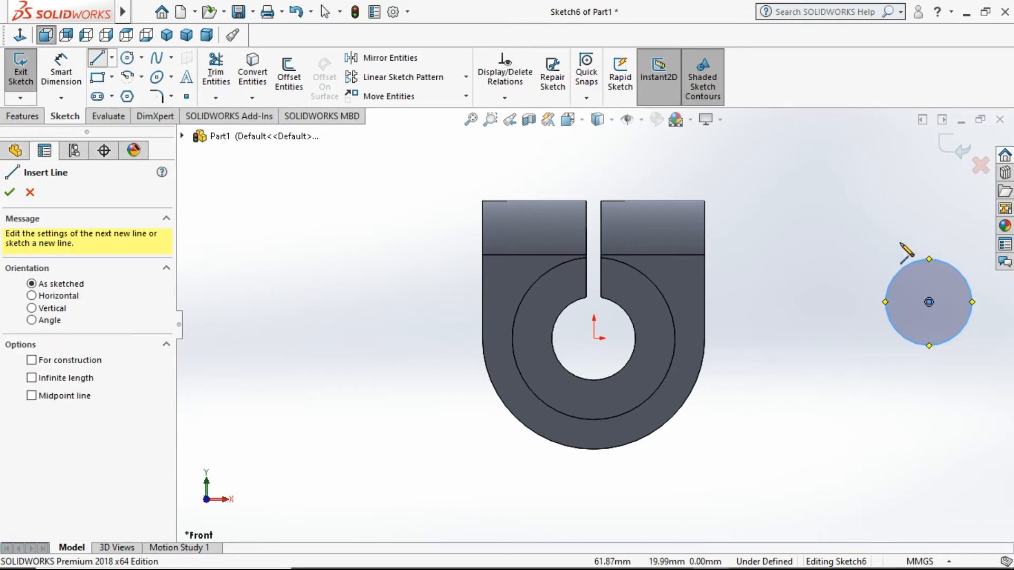
click(929, 259)
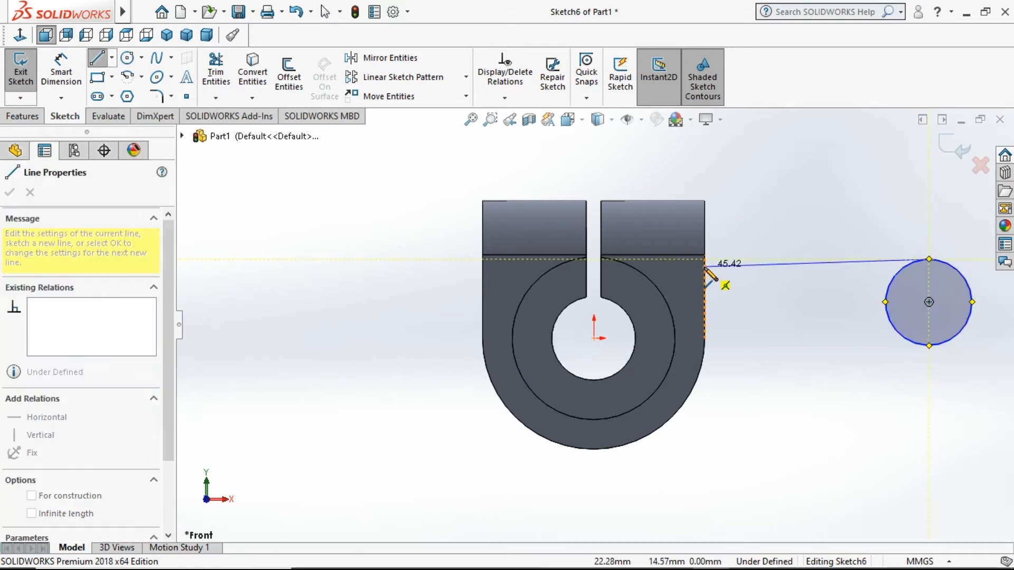
click(706, 263)
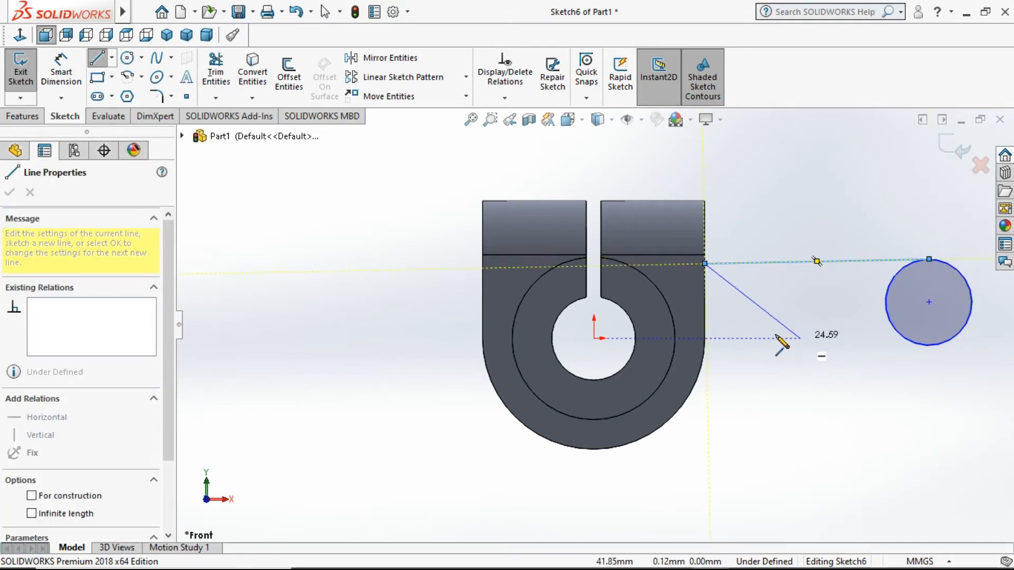
key(Escape)
key(Escape)
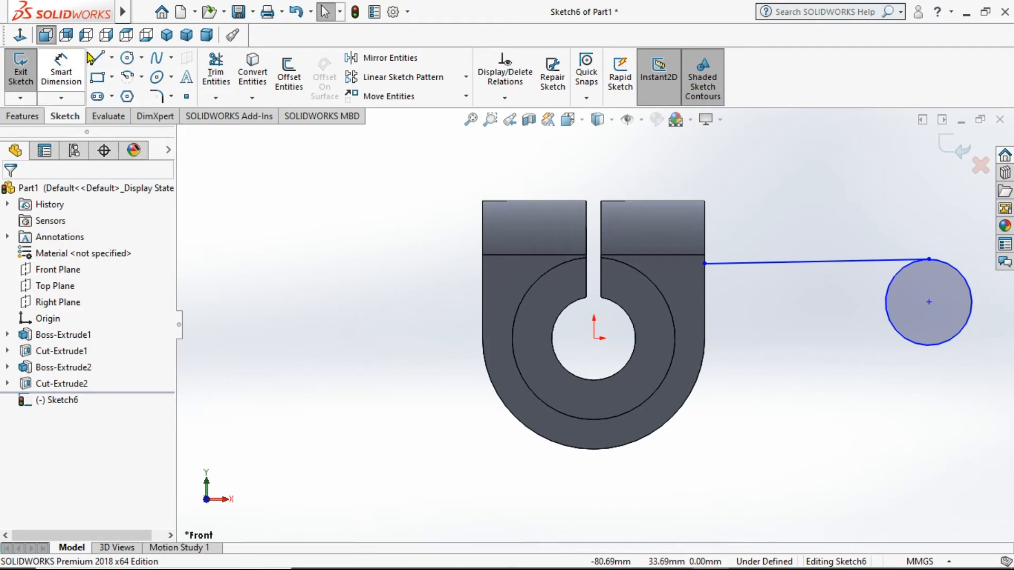
Draw a second line from the circle's bottom point to the vertex where the block's right edge meets its rounded bottom
key(l)
click(929, 346)
click(706, 341)
key(Escape)
key(Escape)
scroll(825, 364, down, 2)
scroll(796, 365, up, 1)
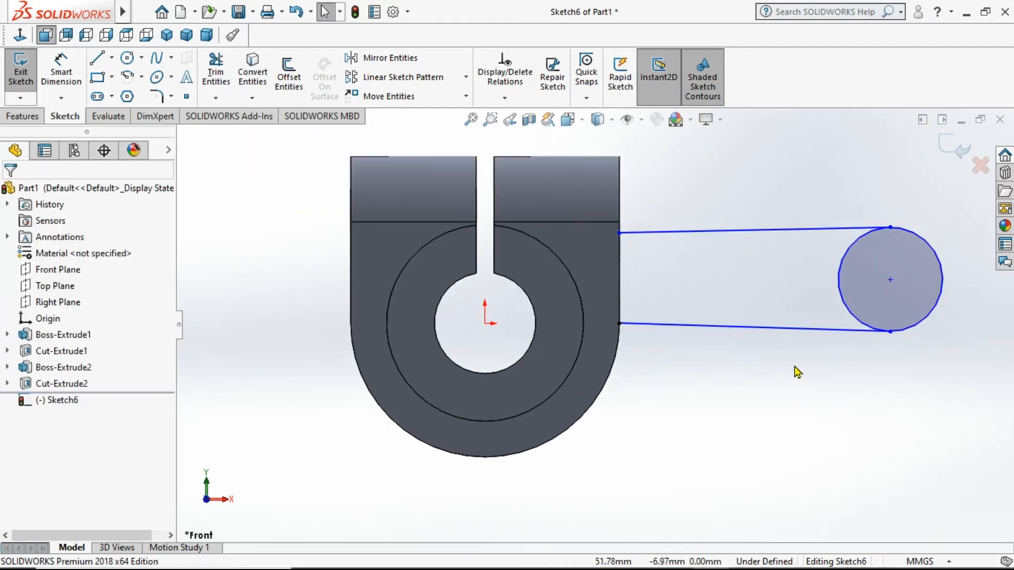
Dimension the arm-end circle's diameter to 20 mm
click(71, 66)
click(963, 285)
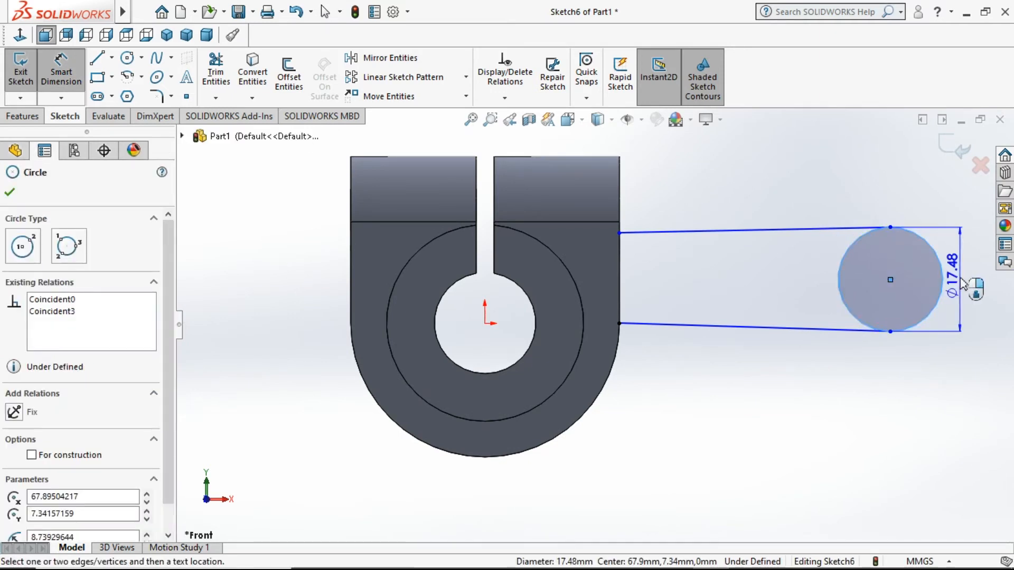
click(962, 284)
text(20)
key(Return)
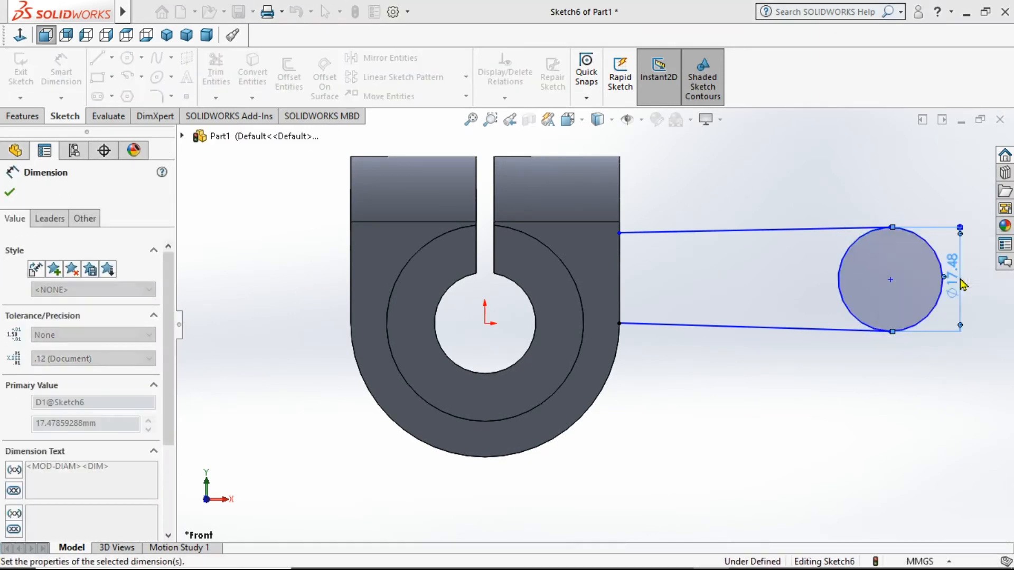
key(Escape)
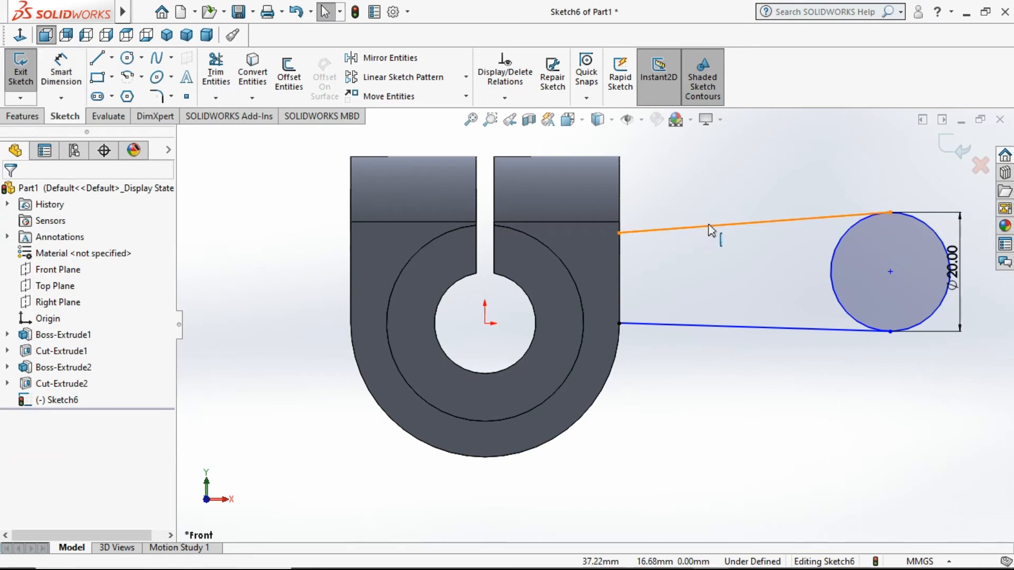
Add horizontal relations to the upper and lower arm lines
click(714, 231)
click(15, 349)
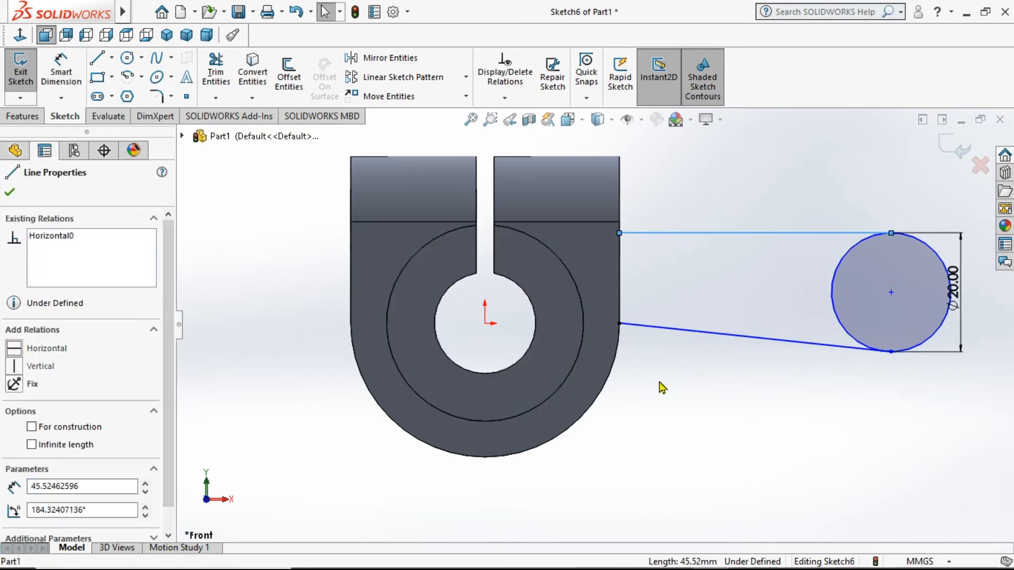
click(716, 336)
click(14, 350)
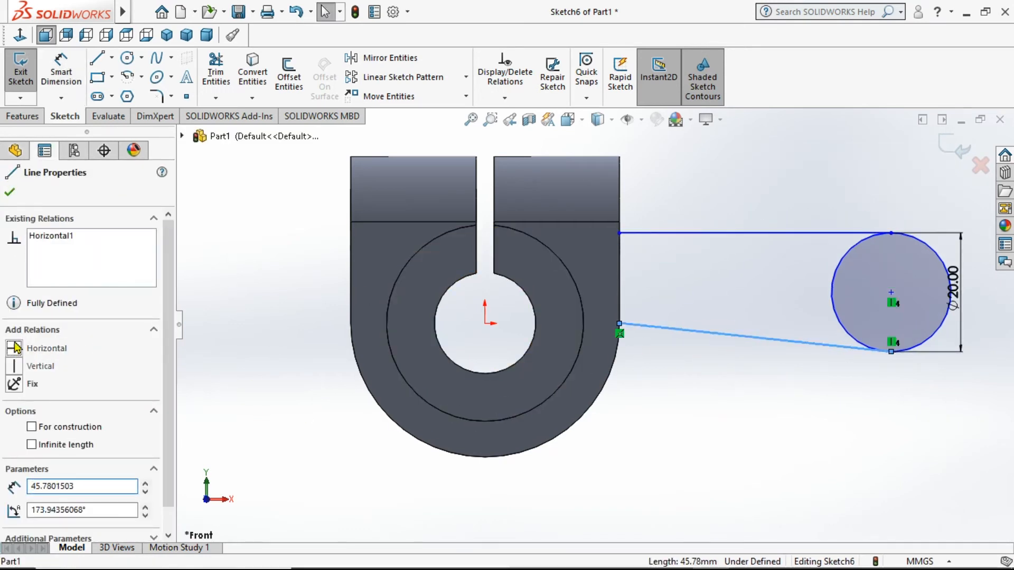
click(10, 195)
click(207, 249)
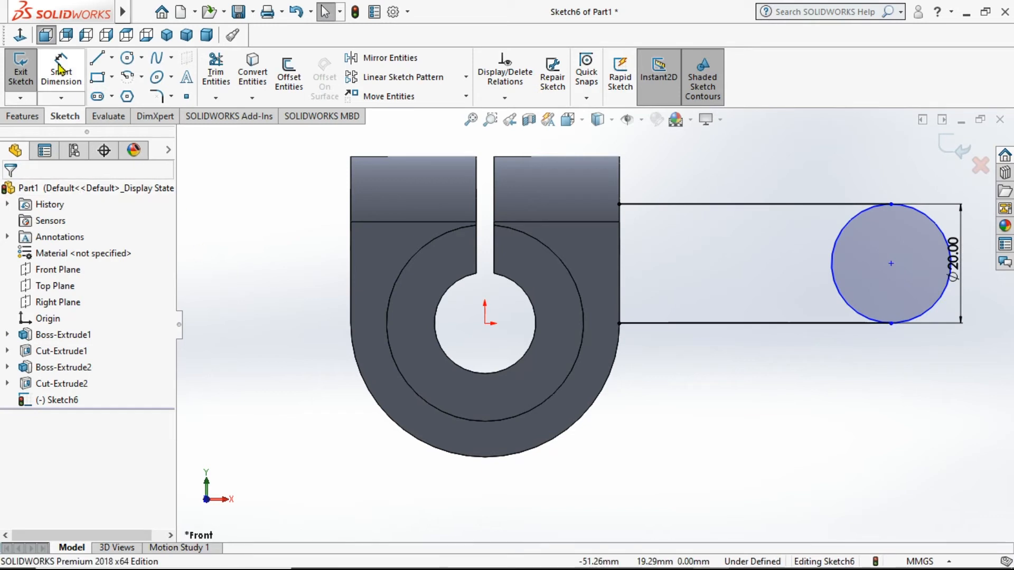
click(62, 77)
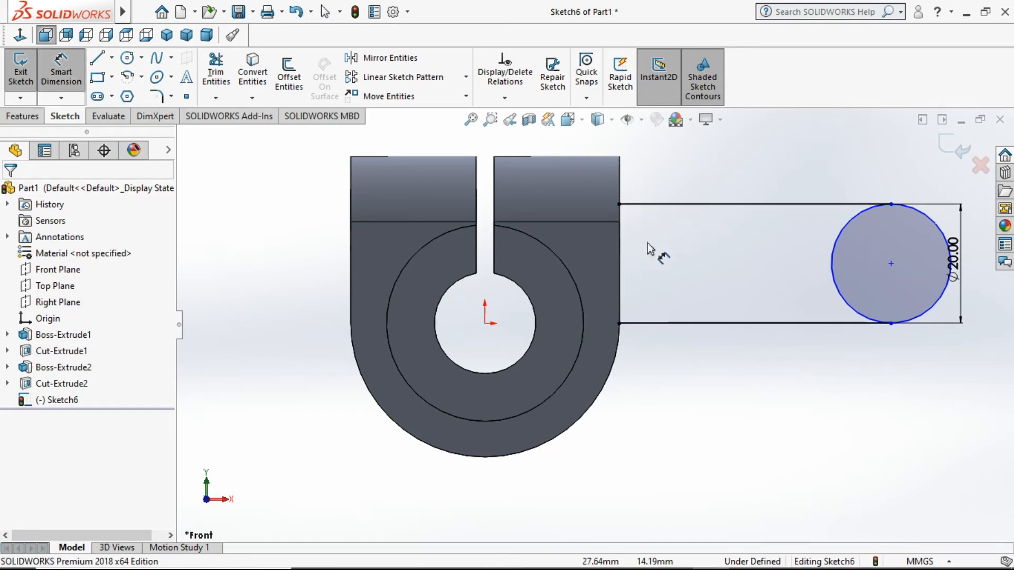
key(Escape)
click(767, 204)
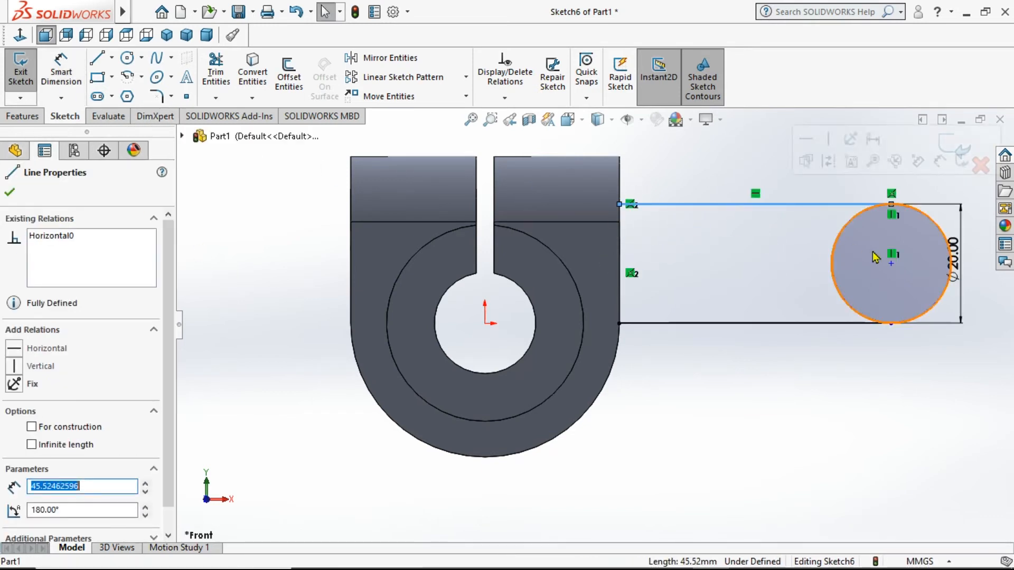
key(Escape)
Delete the coincident relation holding the lower arm line's left endpoint to the block vertex and move the line lower
drag(891, 264, 880, 331)
click(758, 324)
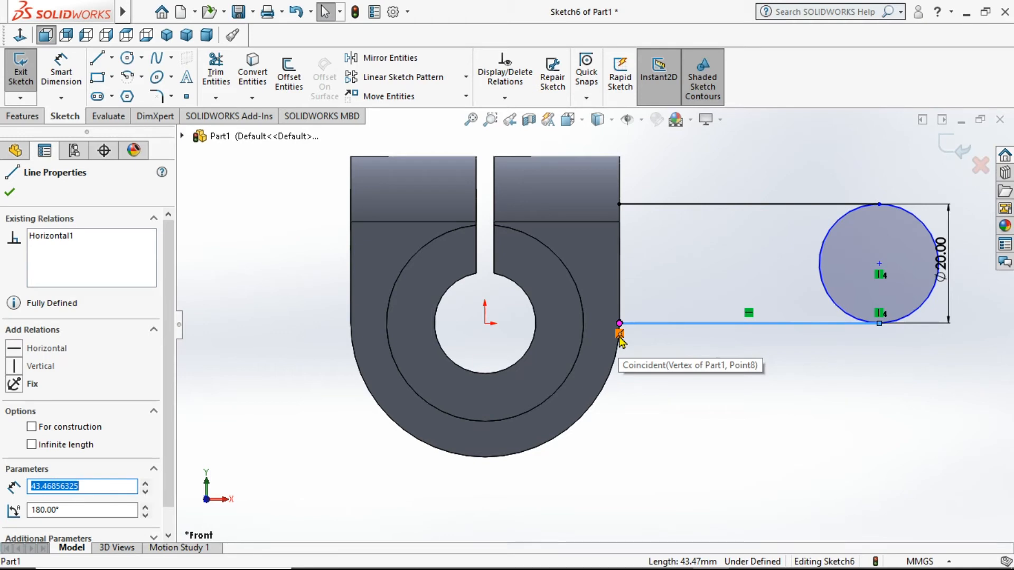
mouse_move(646, 327)
mouse_down()
mouse_move(648, 356)
mouse_move(649, 334)
mouse_up()
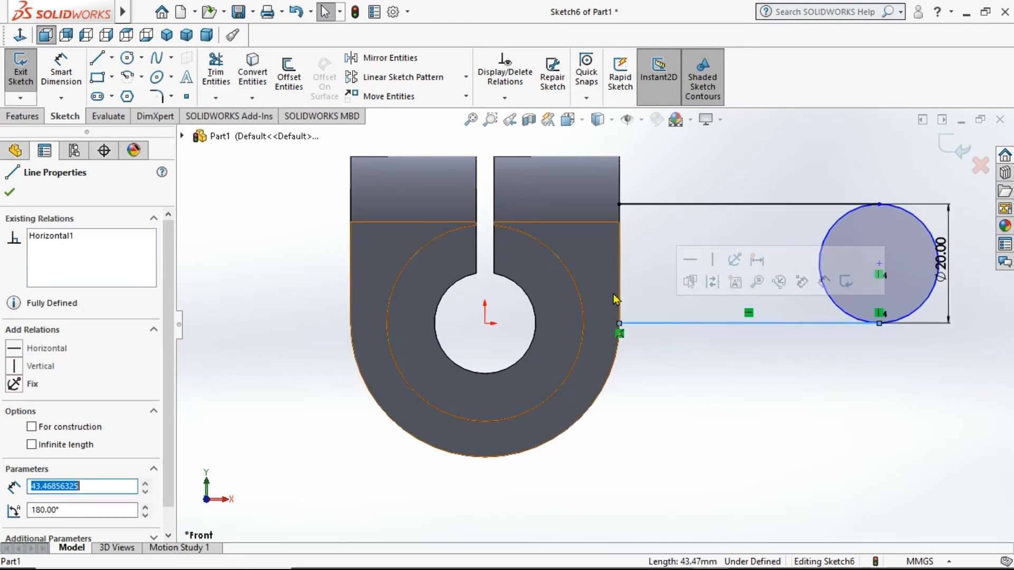
click(624, 334)
click(621, 326)
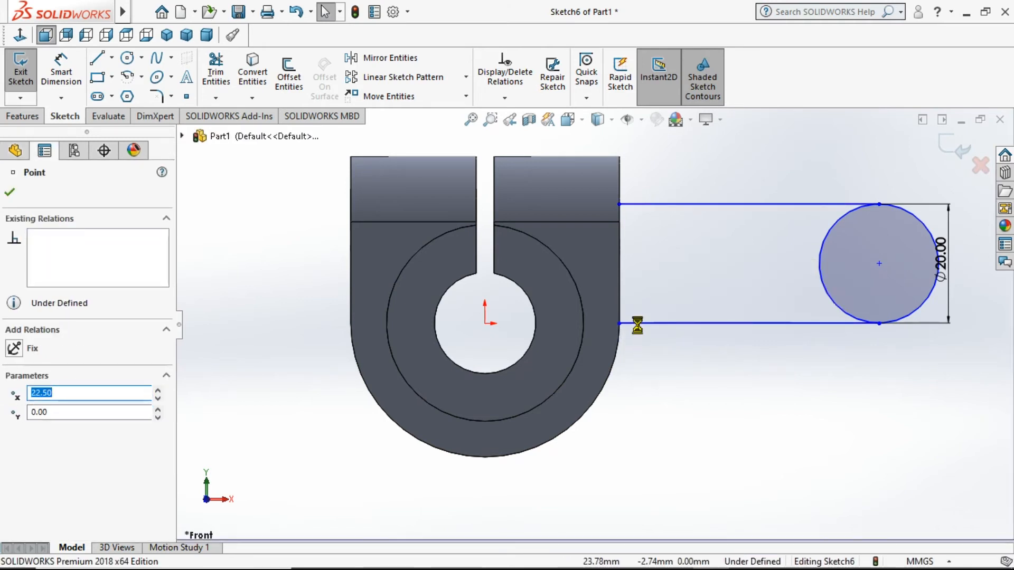
drag(641, 332, 641, 379)
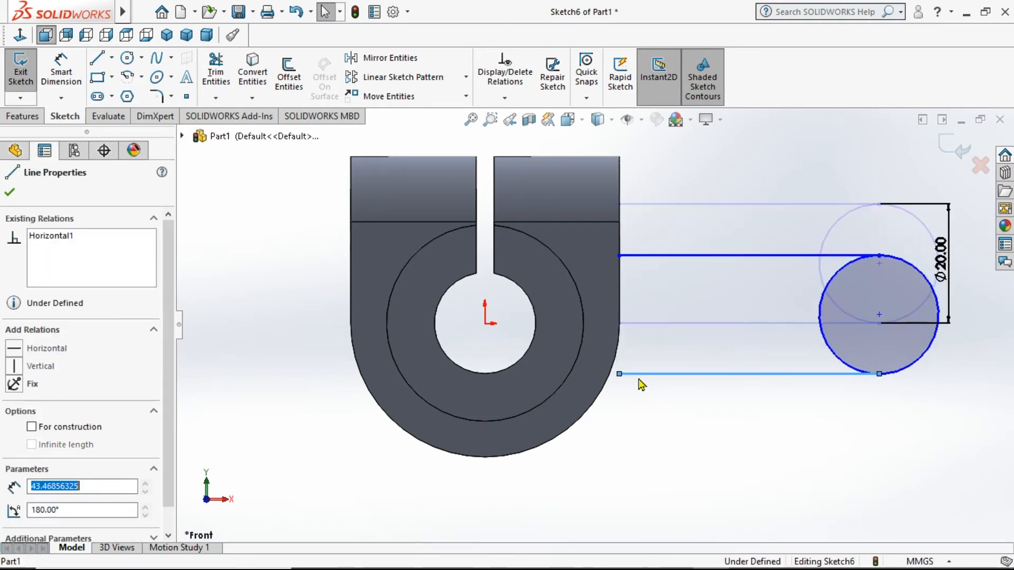
Constrain the lower line's left endpoint to the block's bottom arc, replacing a trial midpoint relation with a coincident one
click(619, 374)
ctrl+click(615, 378)
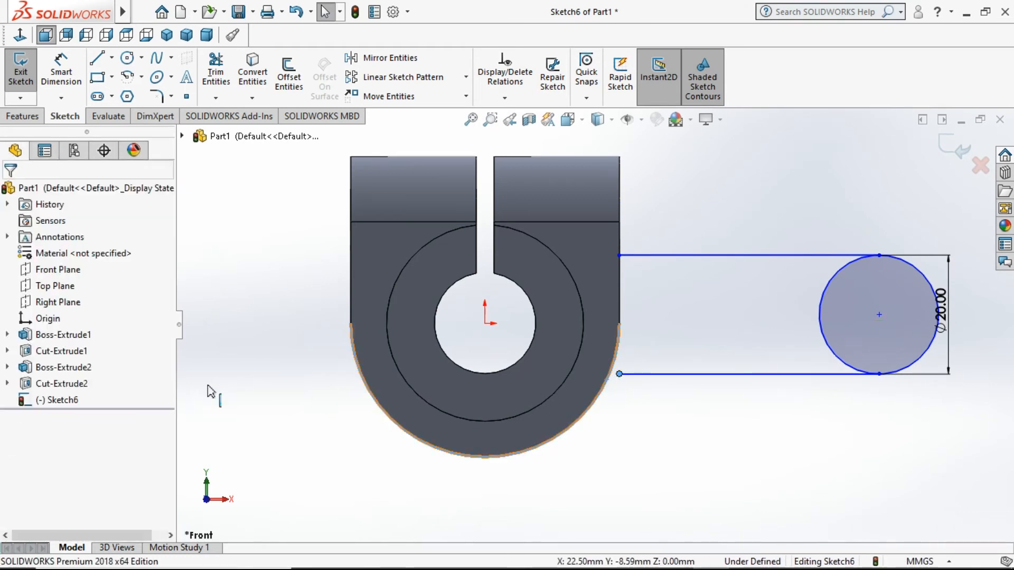
click(16, 453)
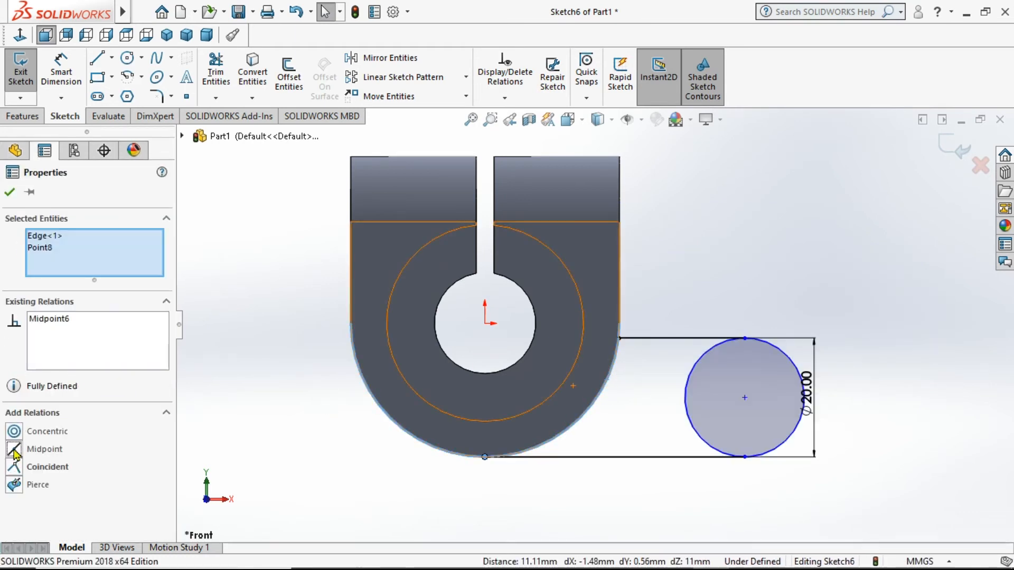
click(56, 320)
key(Delete)
click(15, 468)
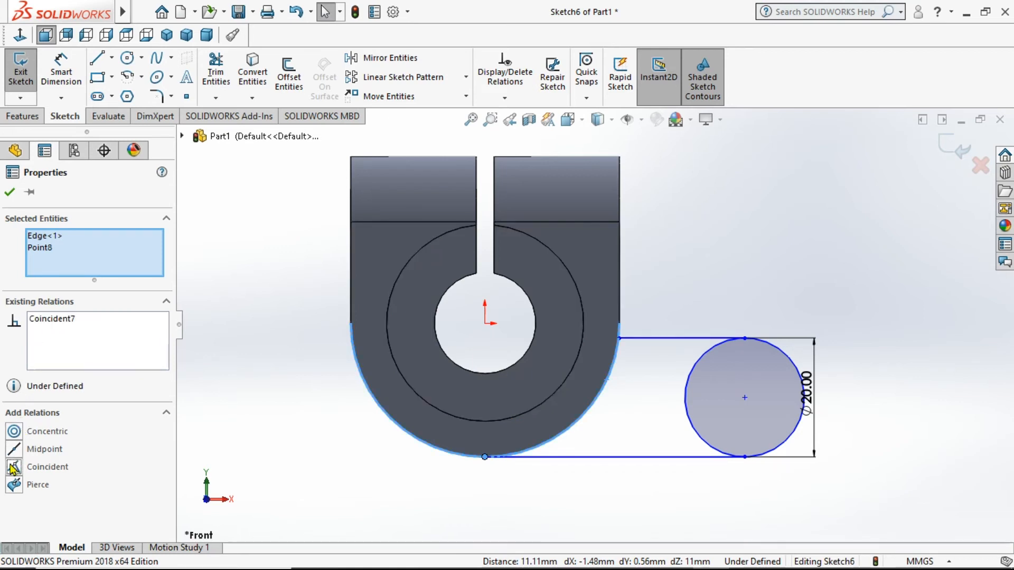
click(10, 192)
Dimension the vertical distance between the block's horizontal edge and the upper arm line to 10 mm
click(61, 73)
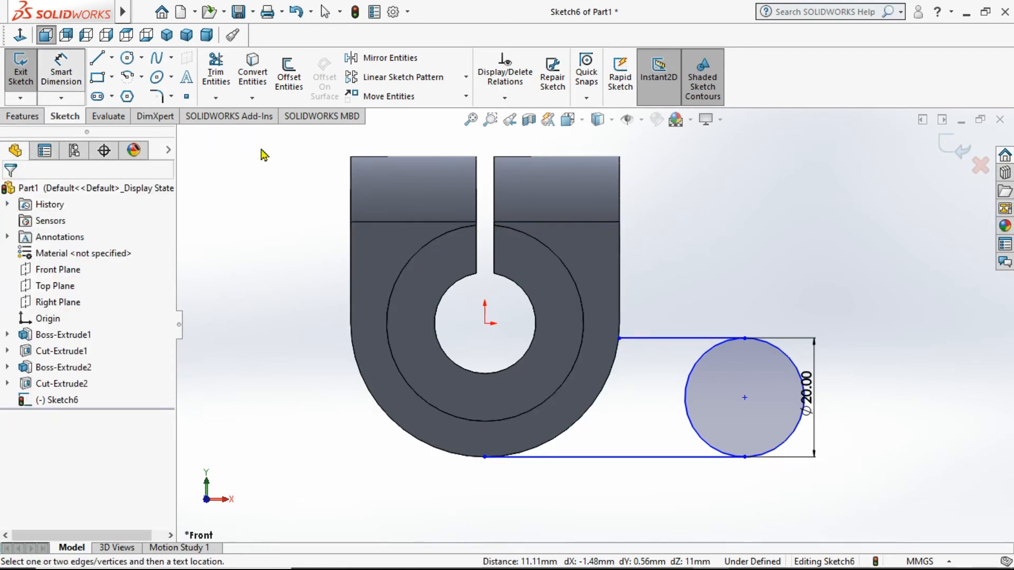
click(596, 221)
click(680, 338)
click(680, 273)
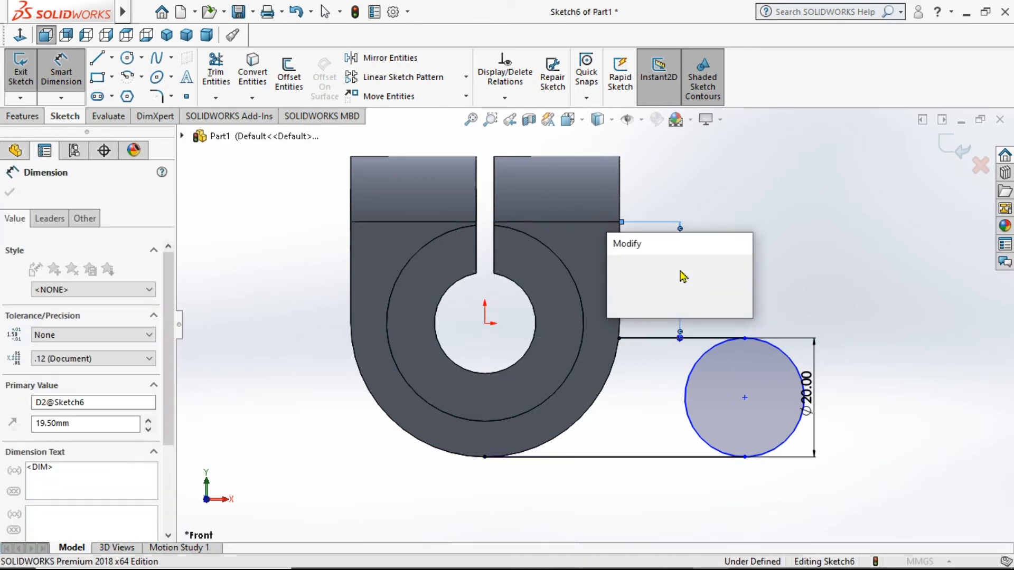
text(10)
key(Return)
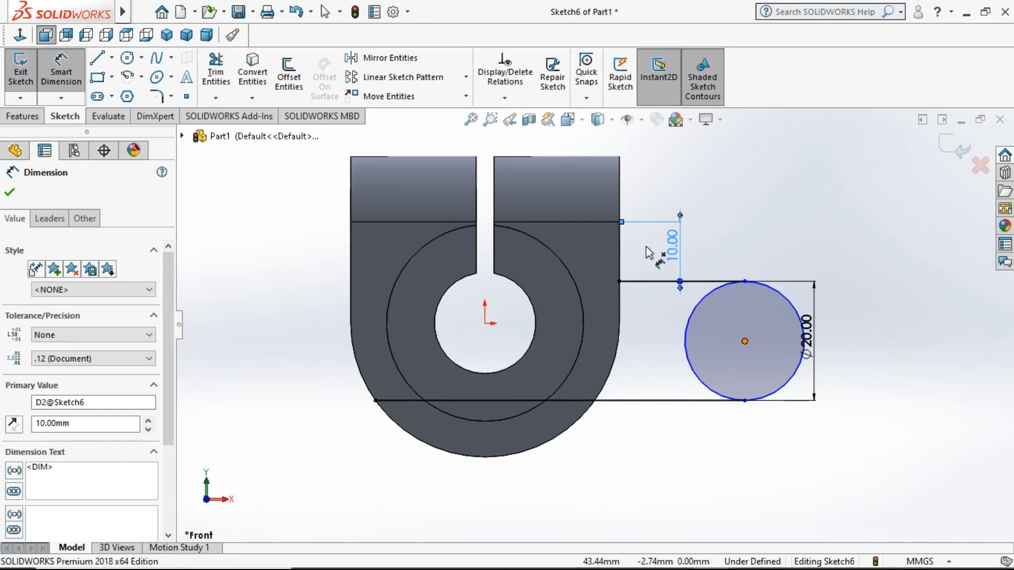
Dimension the horizontal distance from the block's right edge to the arm-end circle's center to 72 mm
click(620, 249)
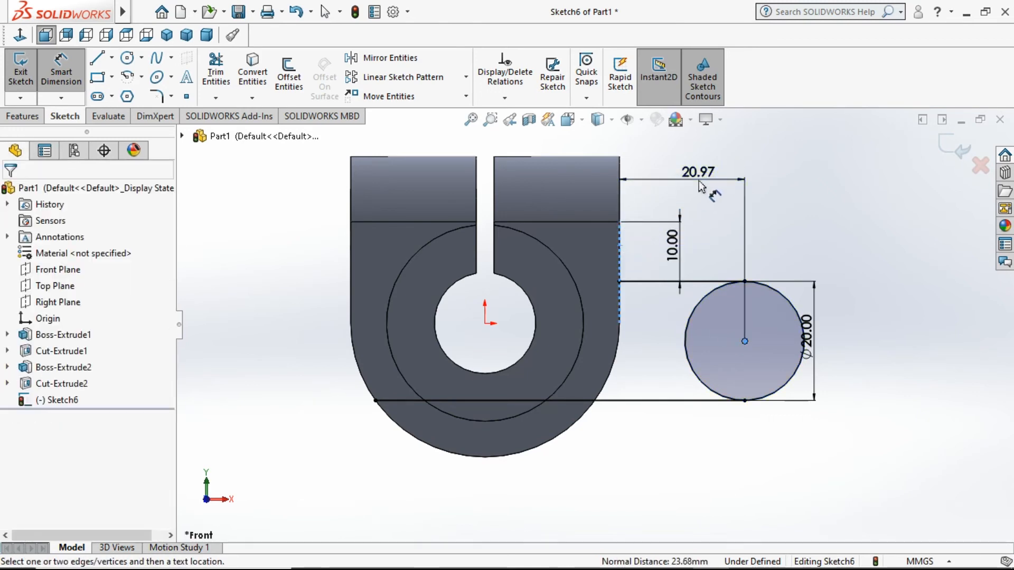
click(701, 186)
key(Return)
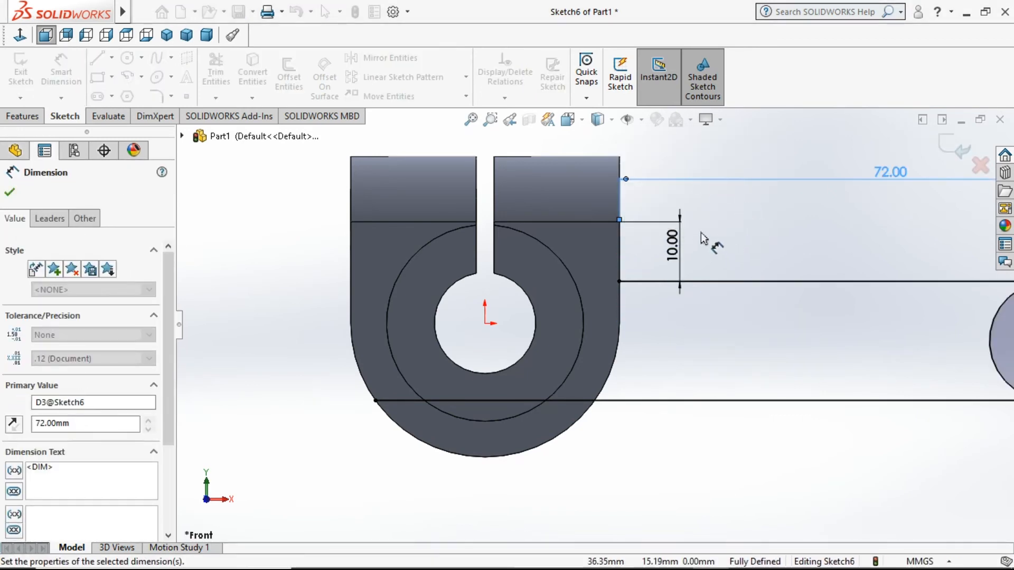
scroll(901, 249, down, 3)
scroll(794, 307, up, 2)
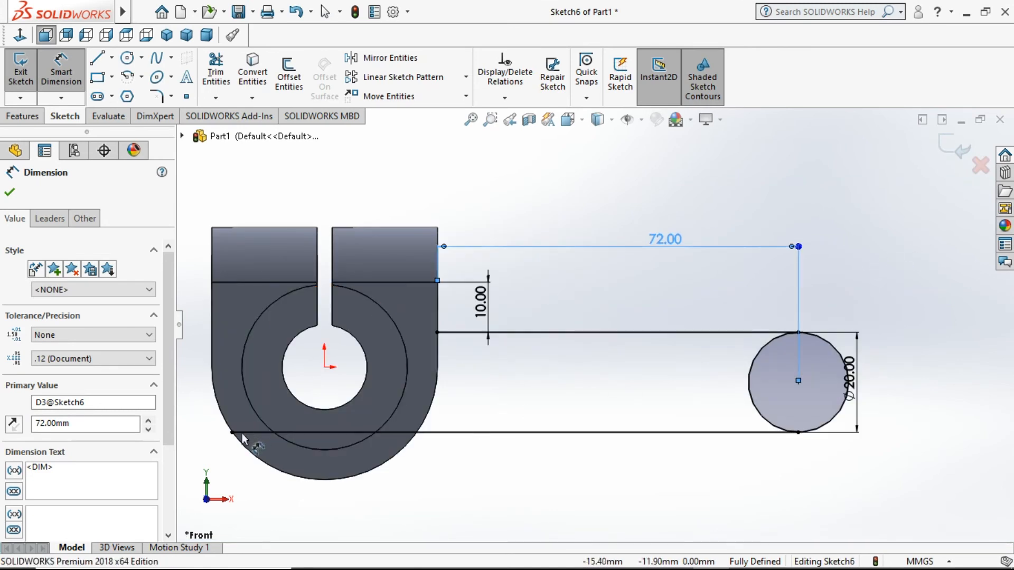
key(Escape)
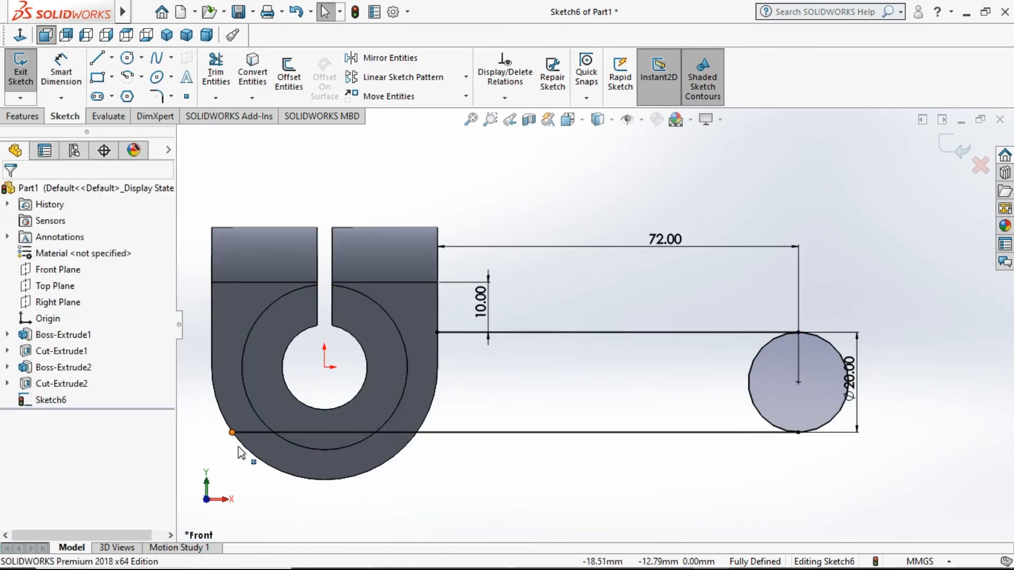
Delete the lower line endpoint's coincident relation and move the endpoint to just right of the block's bottom arc
click(235, 442)
click(231, 440)
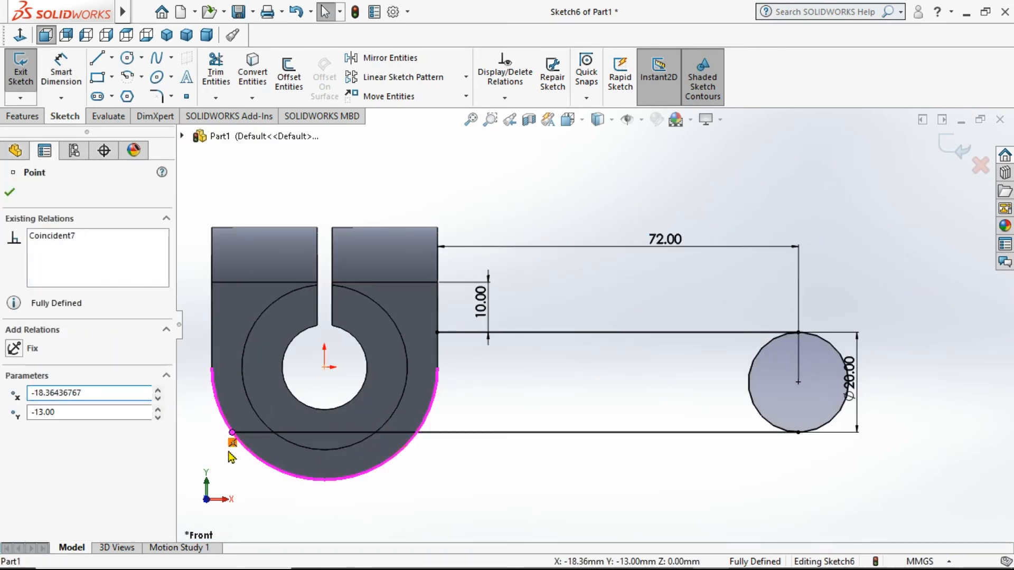
click(231, 446)
key(Delete)
drag(231, 432, 266, 434)
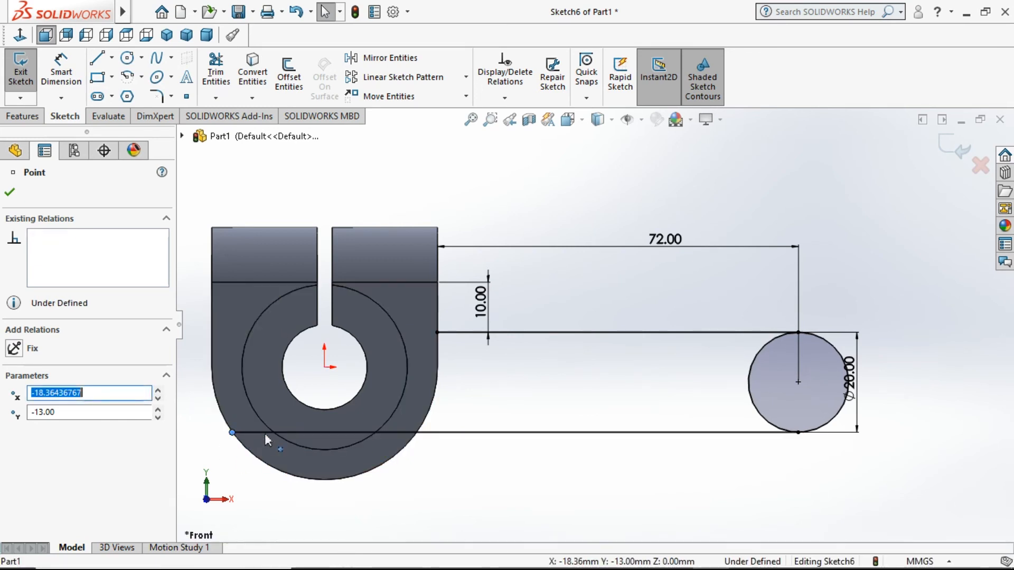
click(226, 437)
drag(231, 436, 442, 452)
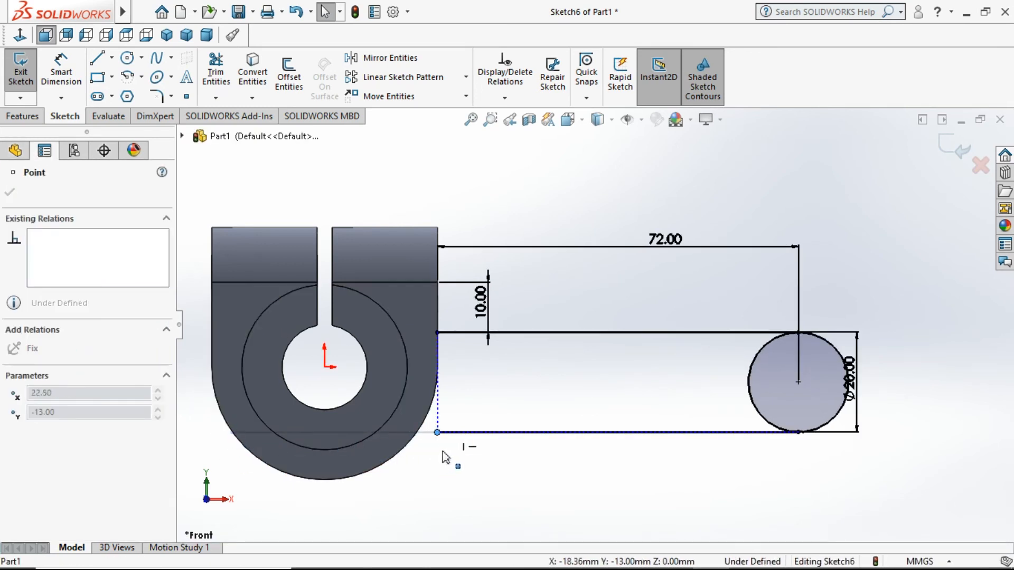
Make the lower arm line's left endpoint coincident with the right side of the block's bottom arc
ctrl+click(425, 430)
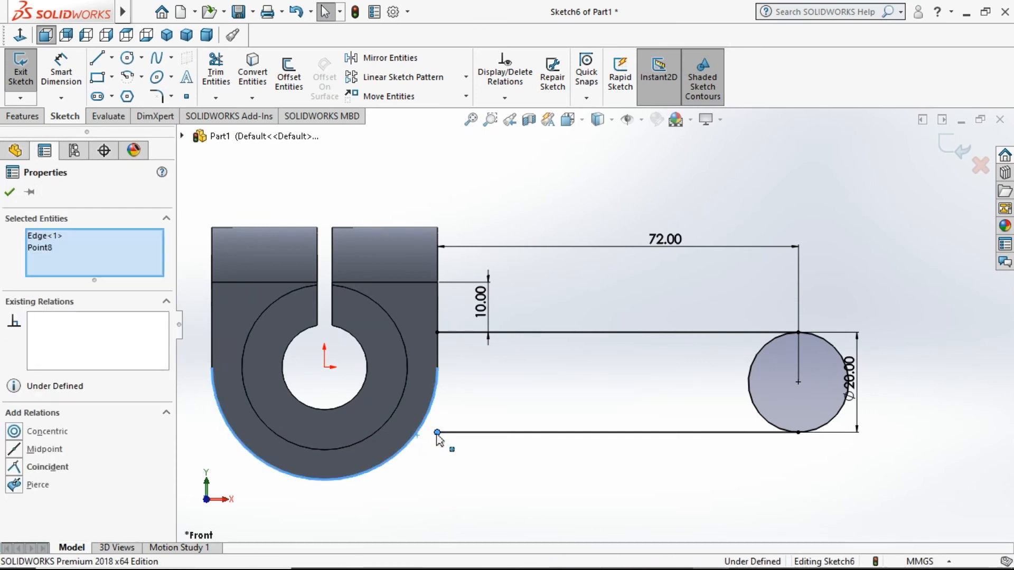
click(13, 466)
click(10, 193)
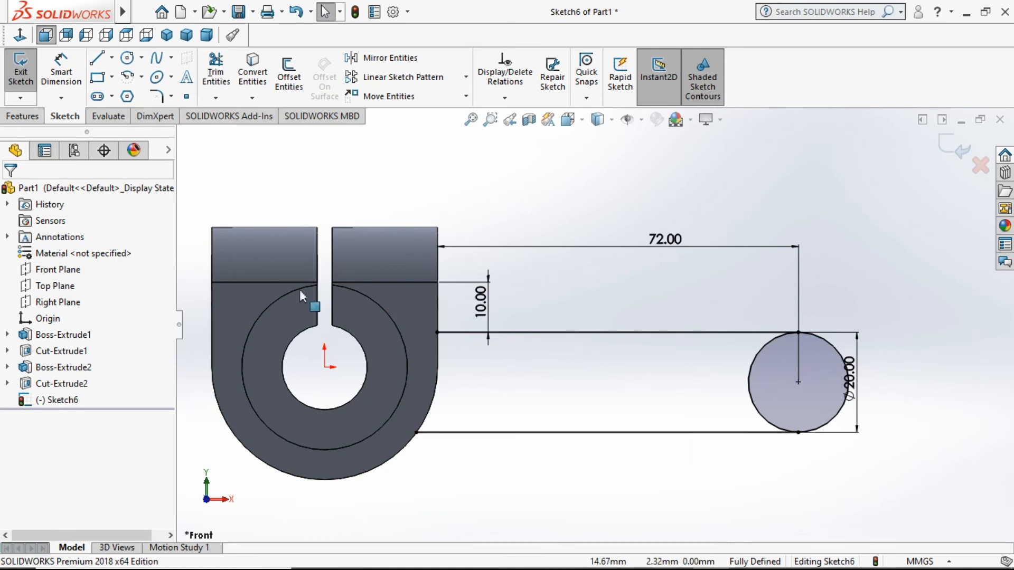
Trim away the inner half of the arm-end circle, leaving a rounded outer end
click(216, 68)
drag(745, 378, 516, 335)
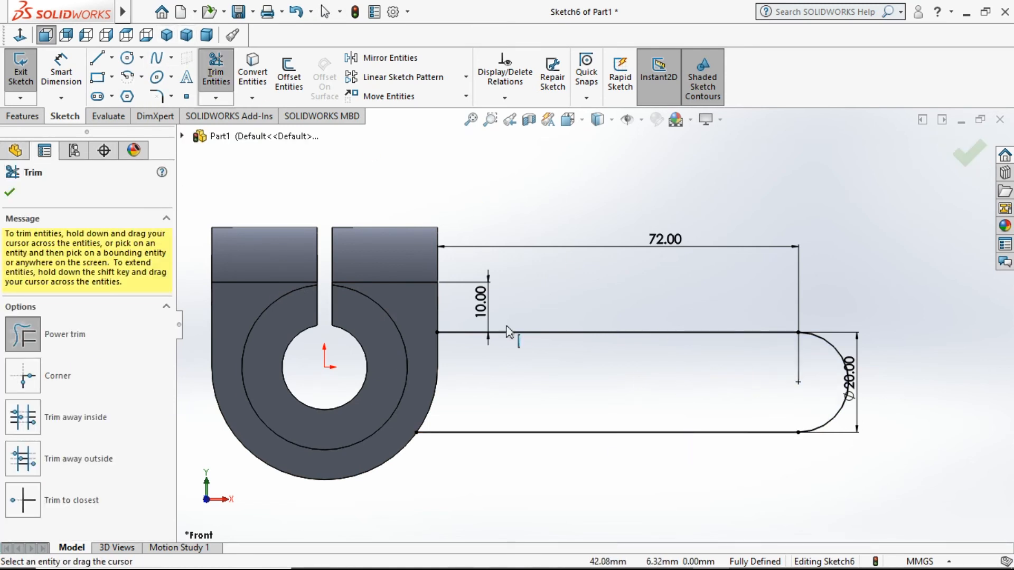
Sketch a horizontal straight slot inward from the arm-end arc's center, about 26 mm between centers and about 9 mm wide
click(97, 97)
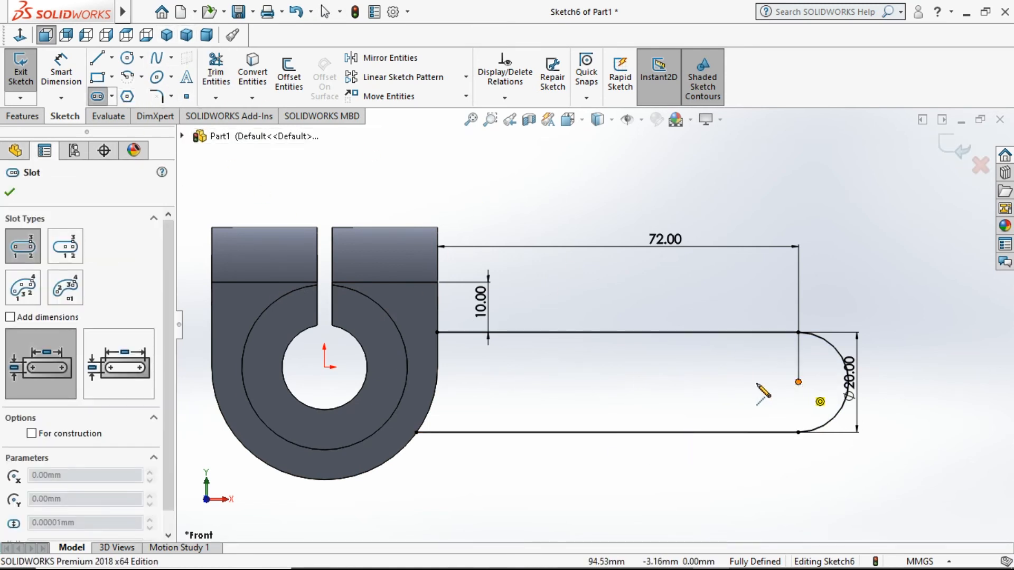
click(798, 382)
click(670, 381)
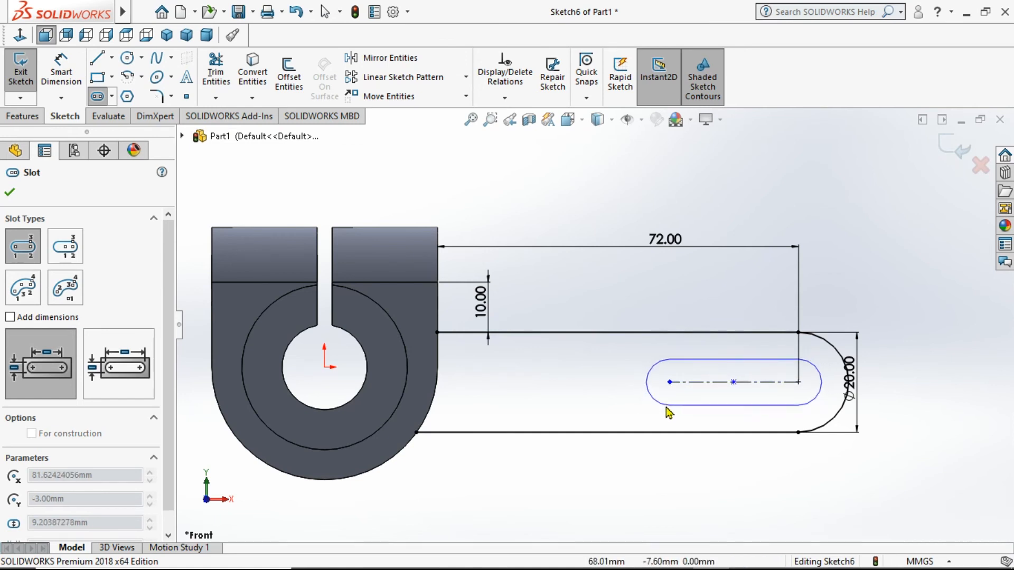
click(666, 408)
Dimension the radius of the slot's inner end to 5 mm
click(70, 78)
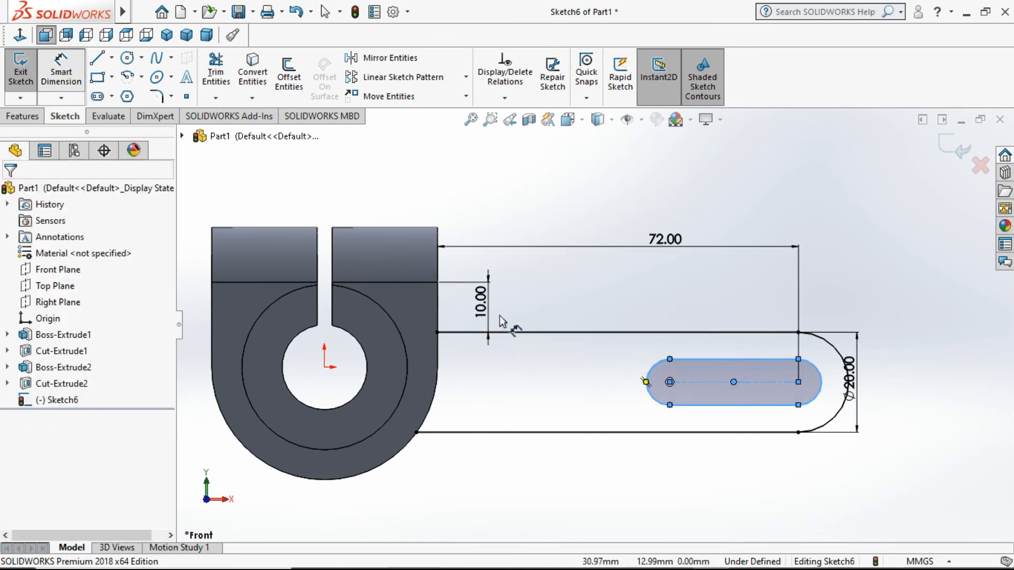
click(593, 397)
click(581, 397)
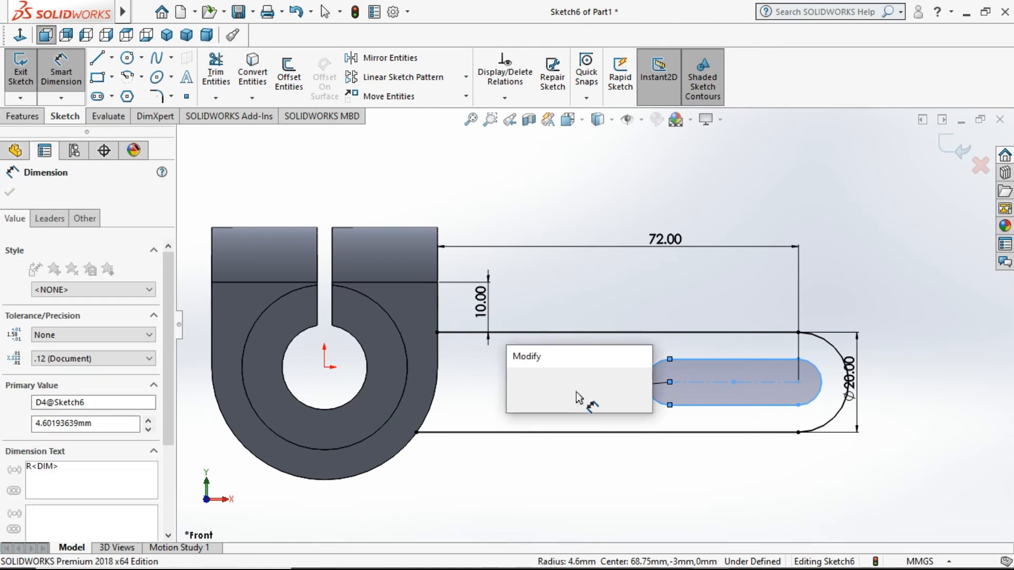
text(5)
key(Return)
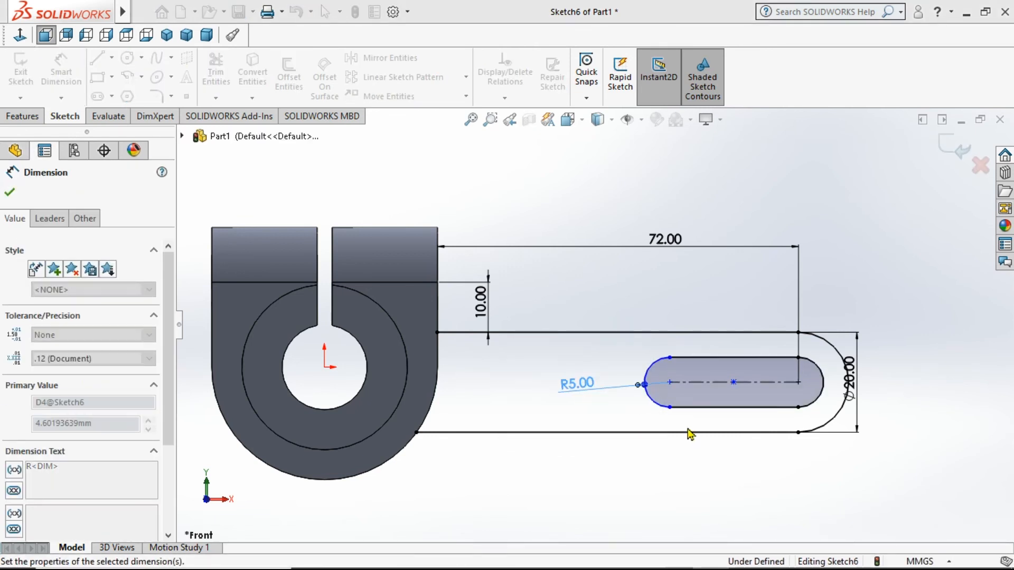
Dimension the slot's center-to-center length to 47 mm and move the 20 mm diameter dimension clear of the arm's rounded end
click(753, 384)
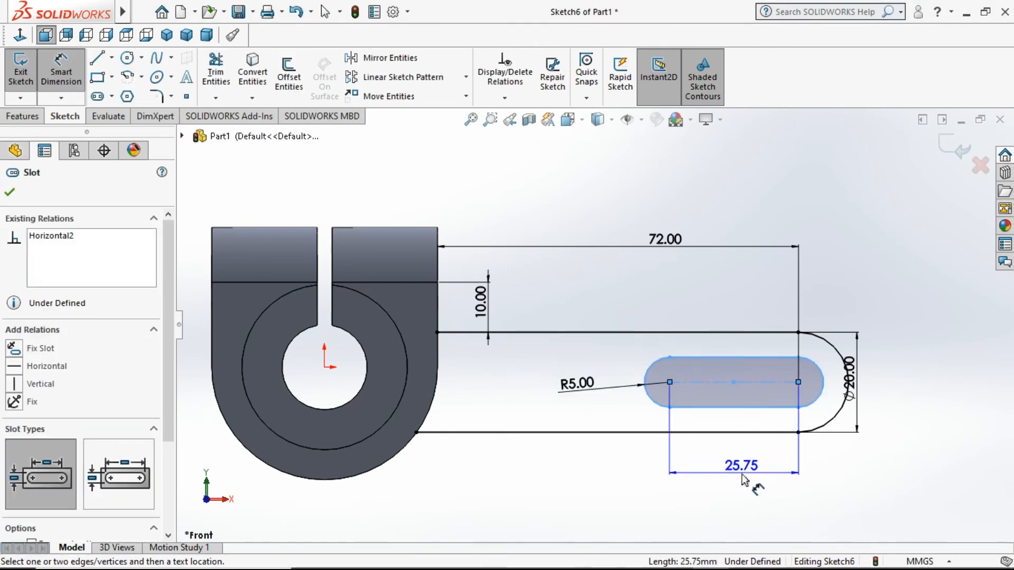
click(742, 475)
text(47)
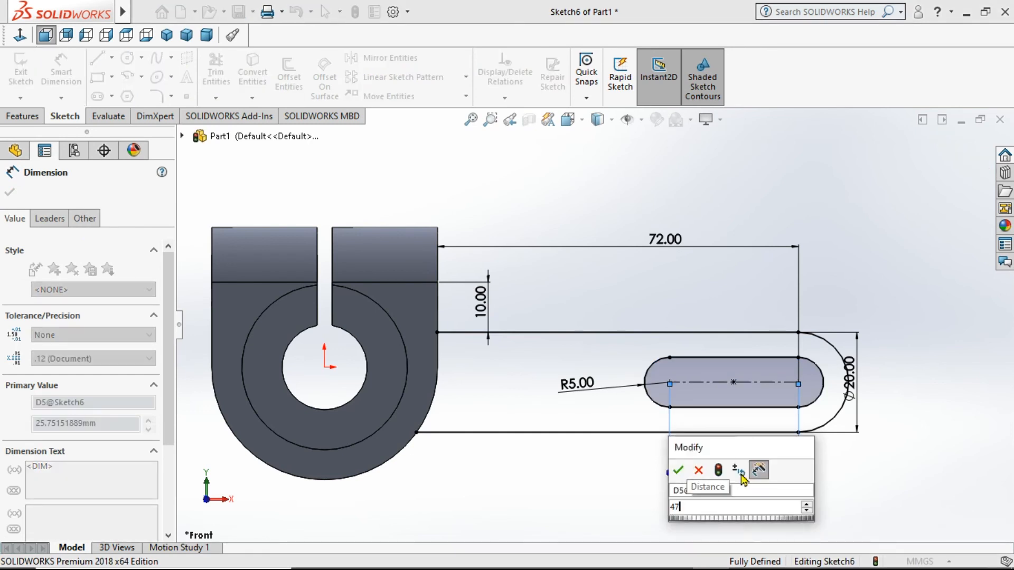
key(Return)
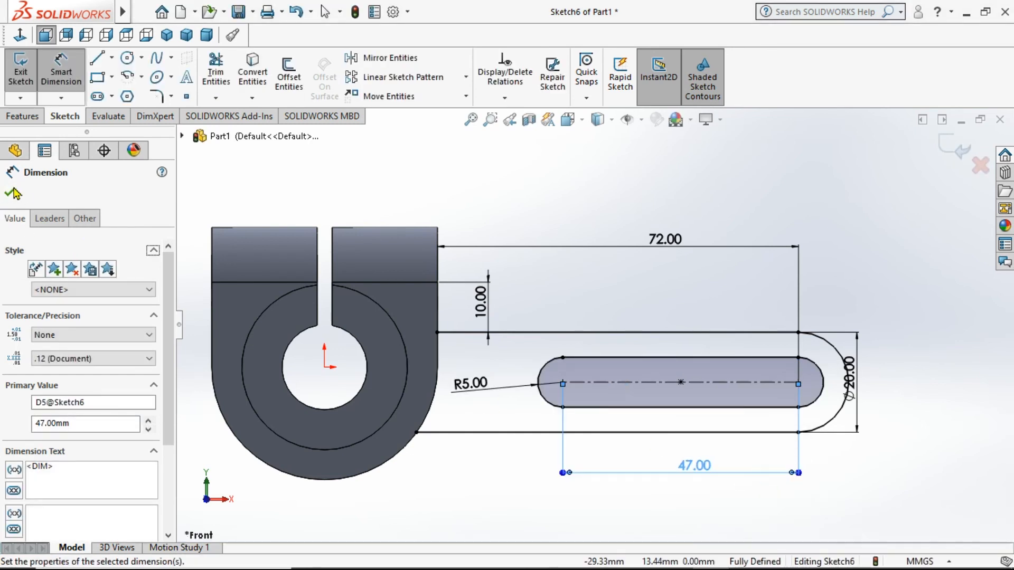
click(9, 192)
drag(857, 388, 903, 389)
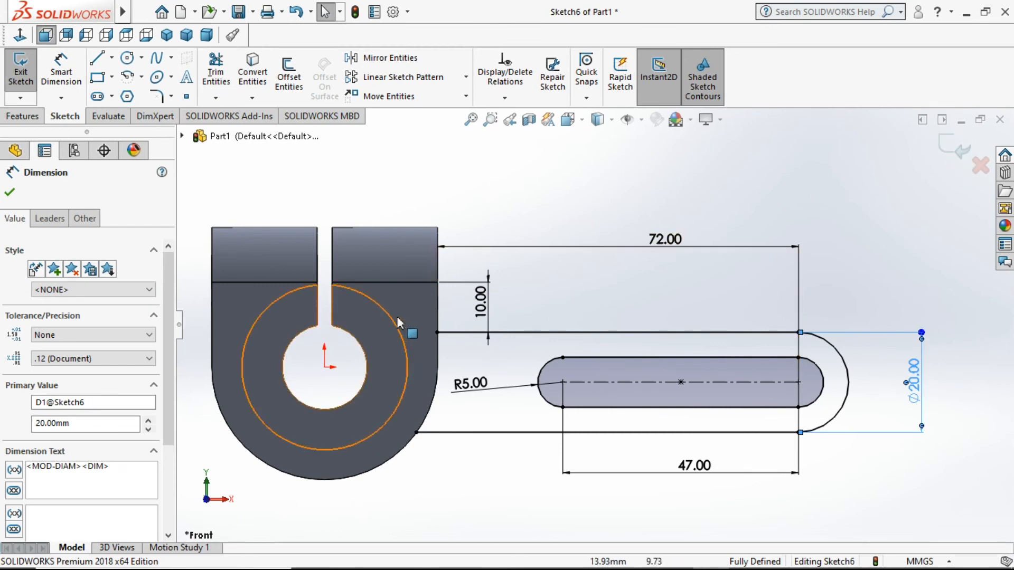
Convert the block's right vertical edge and its bottom arc edge into sketch entities
click(435, 305)
ctrl+click(436, 400)
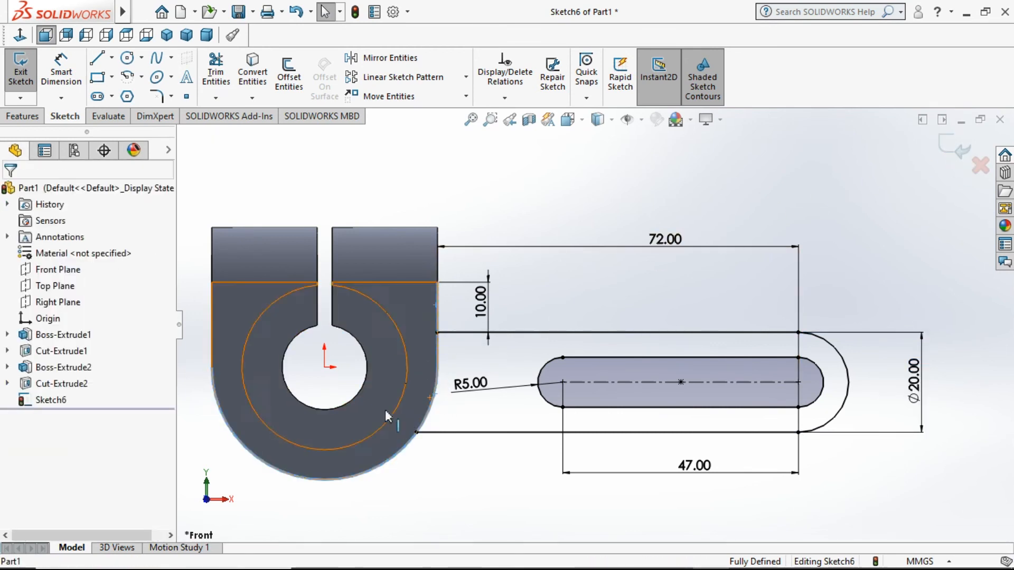
click(253, 74)
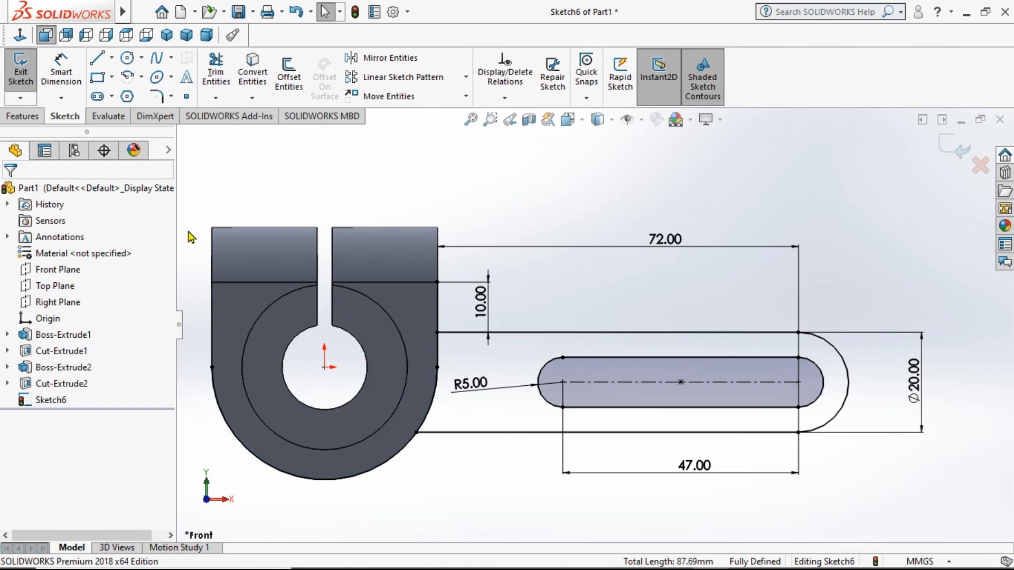
Trim the converted edges outside the two arm lines to close the arm profile, and exit the sketch
click(219, 77)
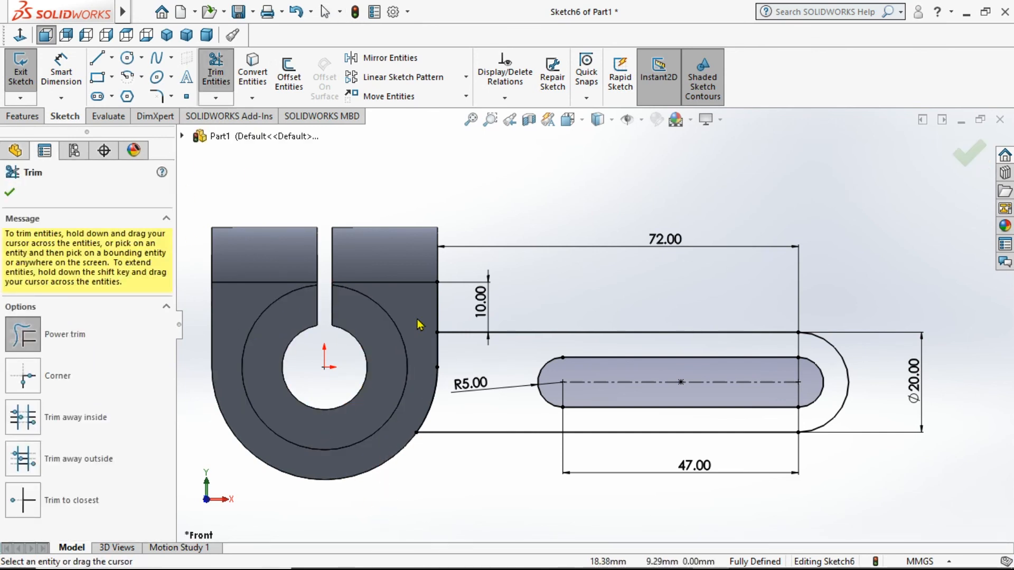
drag(434, 313, 457, 302)
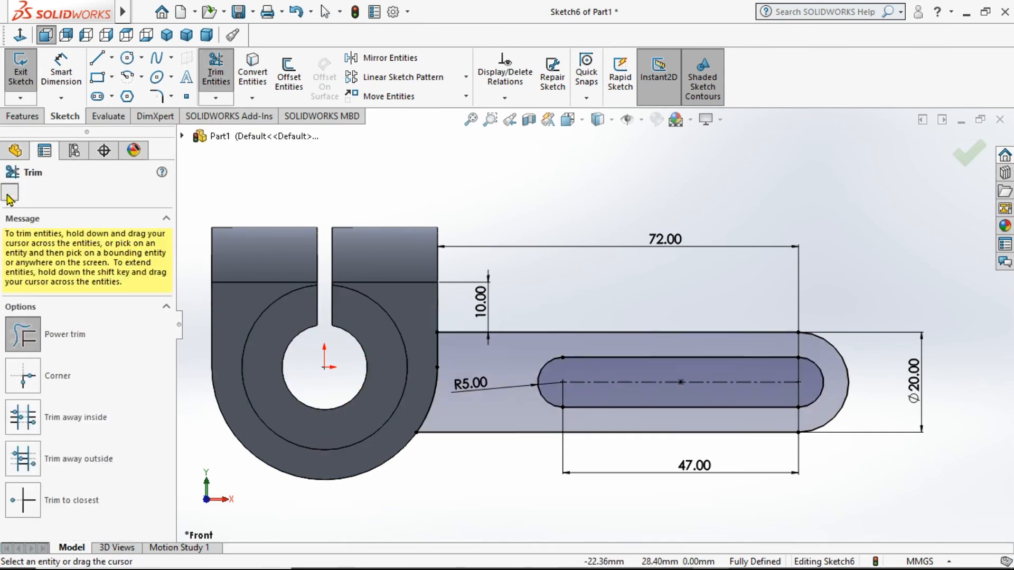
key(Escape)
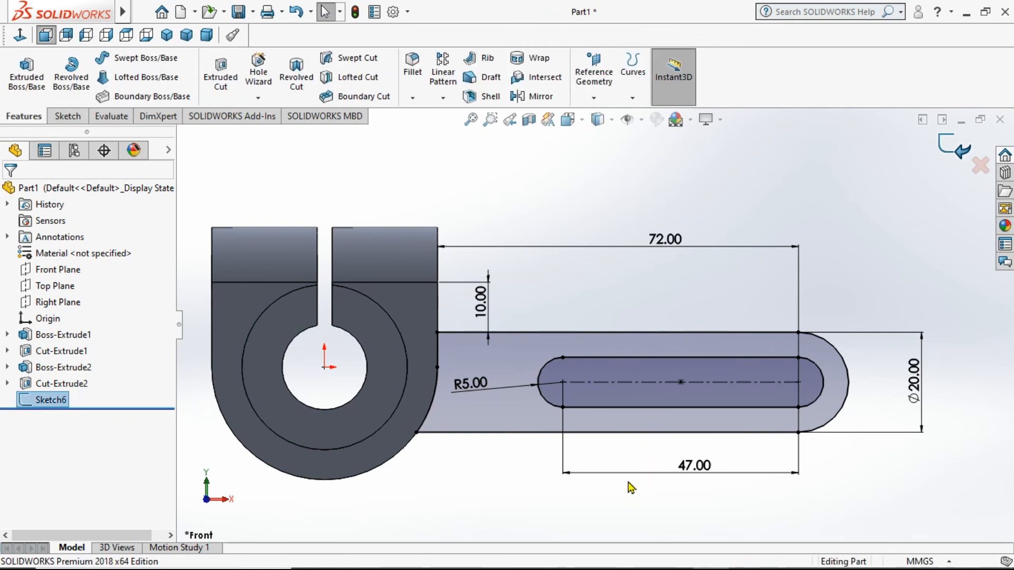
Extrude the slotted arm sketch 11 mm blind in the reversed direction, merged with the clamp block
scroll(584, 470, up, 2)
middle_drag(692, 449, 629, 462)
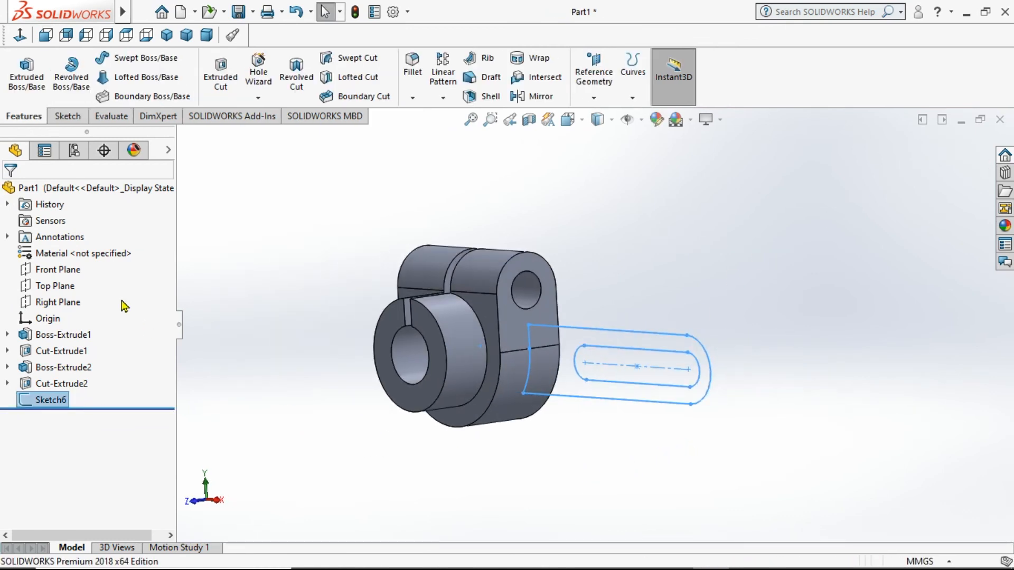
click(42, 90)
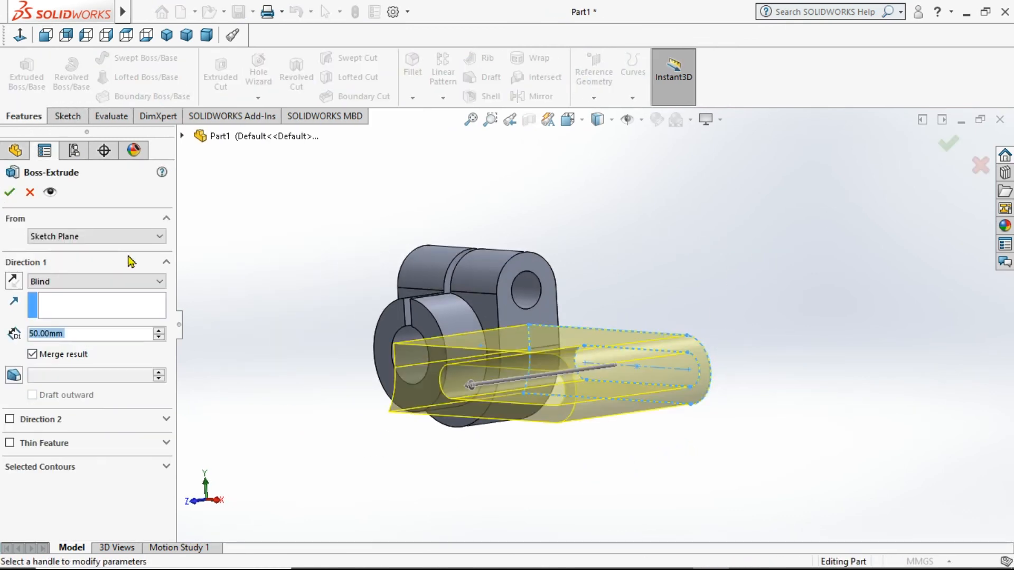
click(14, 281)
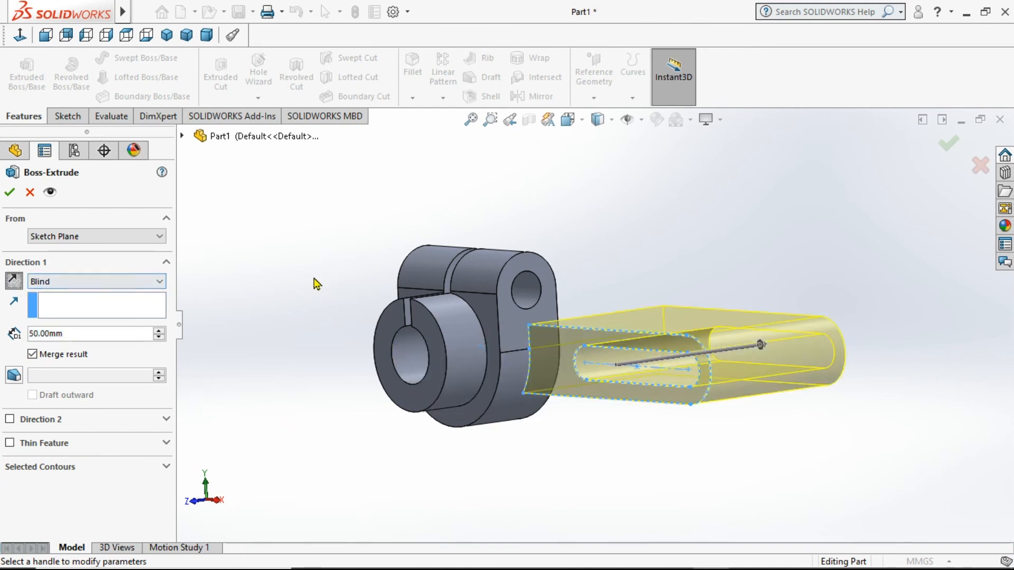
drag(62, 333, 24, 345)
text(11)
key(Return)
middle_drag(608, 288, 567, 290)
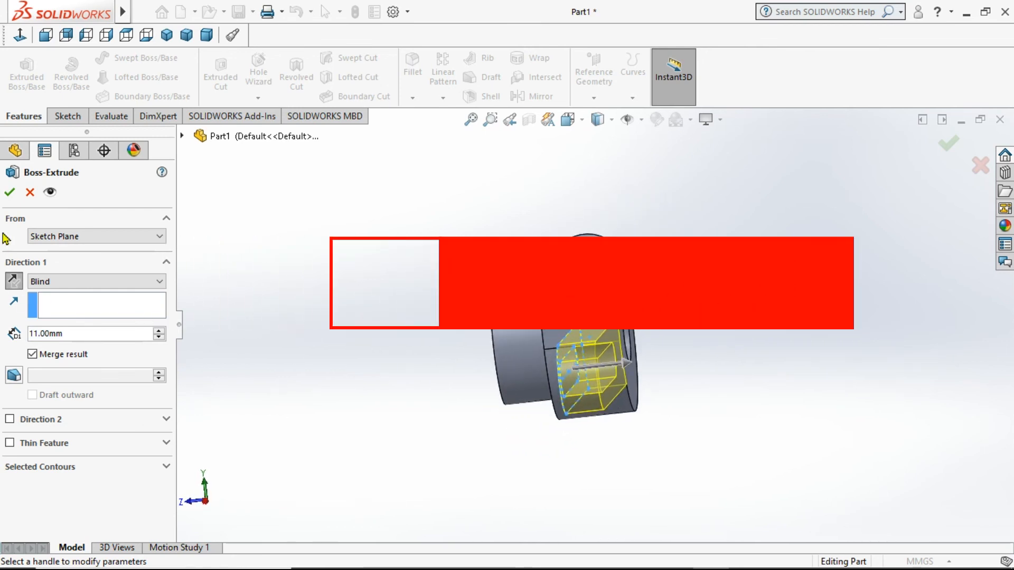
click(9, 193)
click(378, 308)
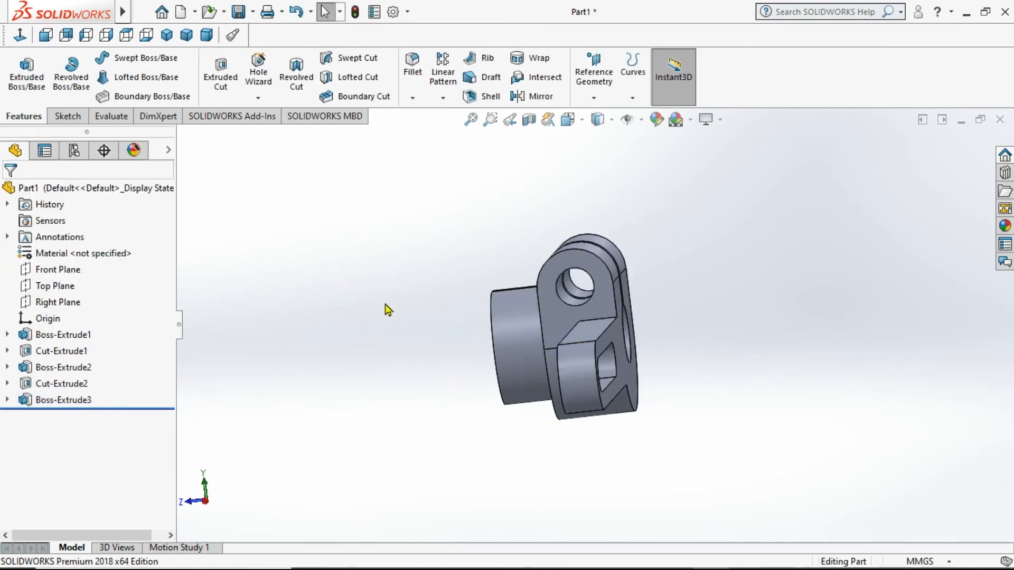